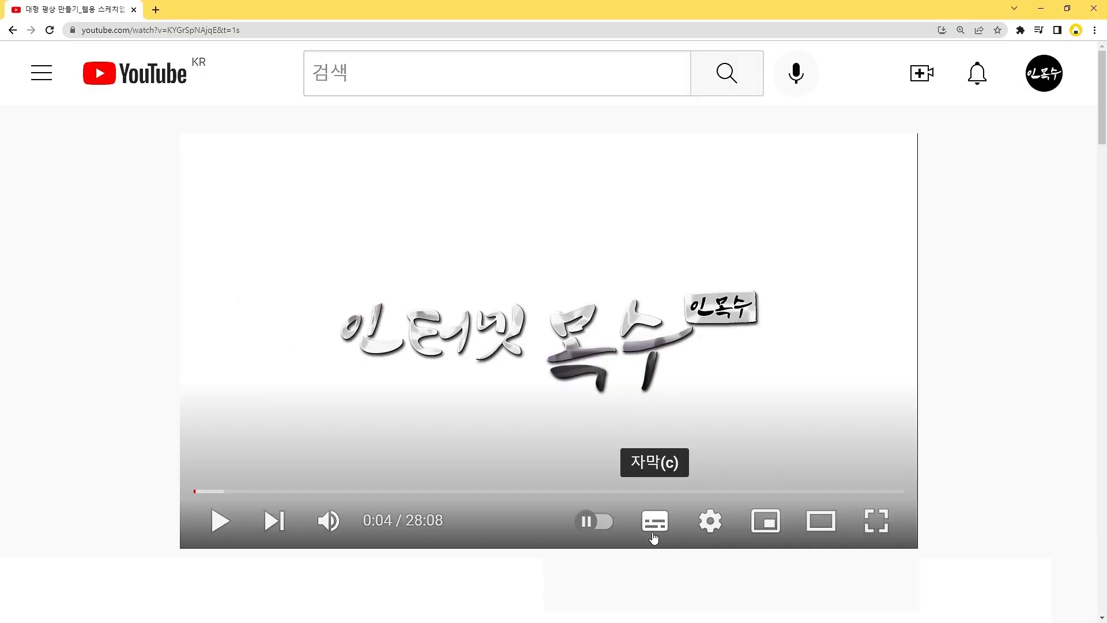
# - Turn on captions for the YouTube video
pyautogui.click(653, 521)
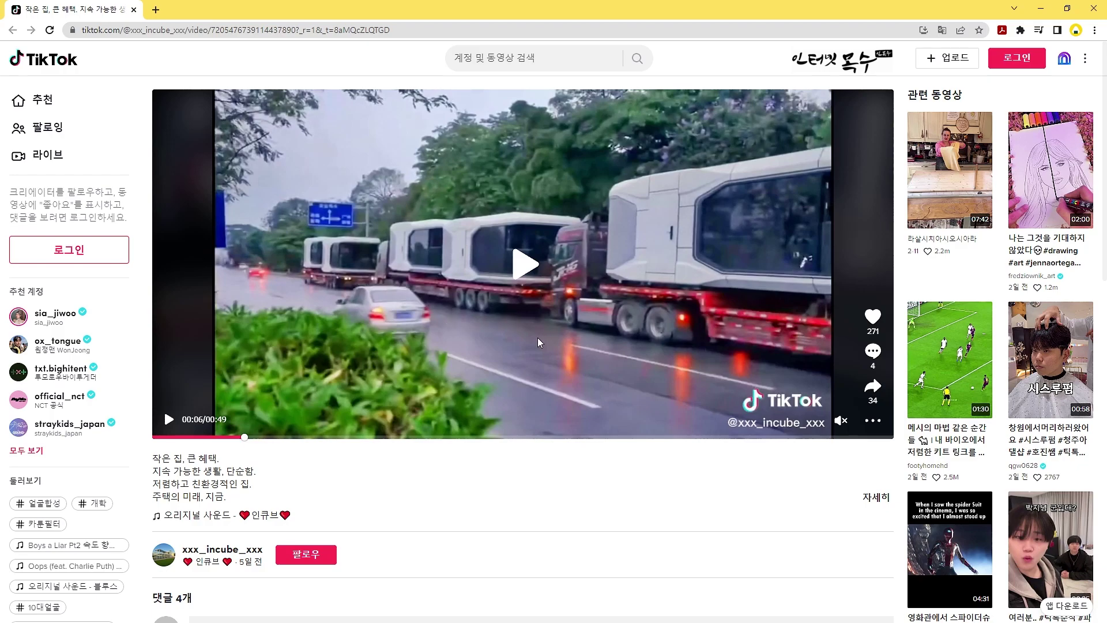
# - Play the capsule house clip, pause around 00:15 and resume from the 00:14 pod exterior
pyautogui.click(520, 269)
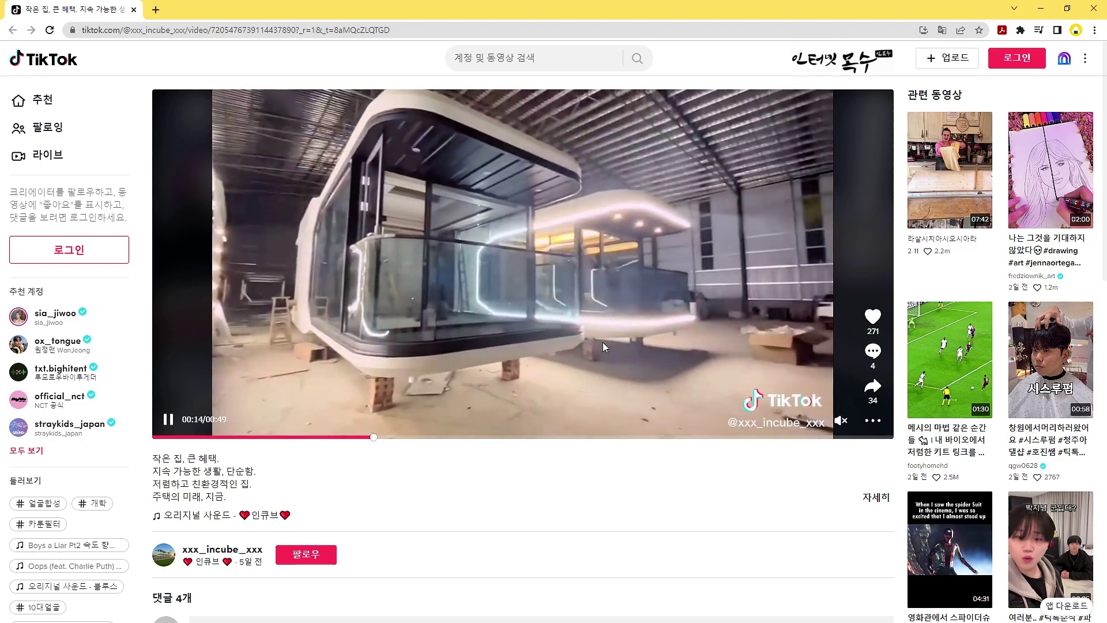
pyautogui.click(624, 348)
pyautogui.click(373, 437)
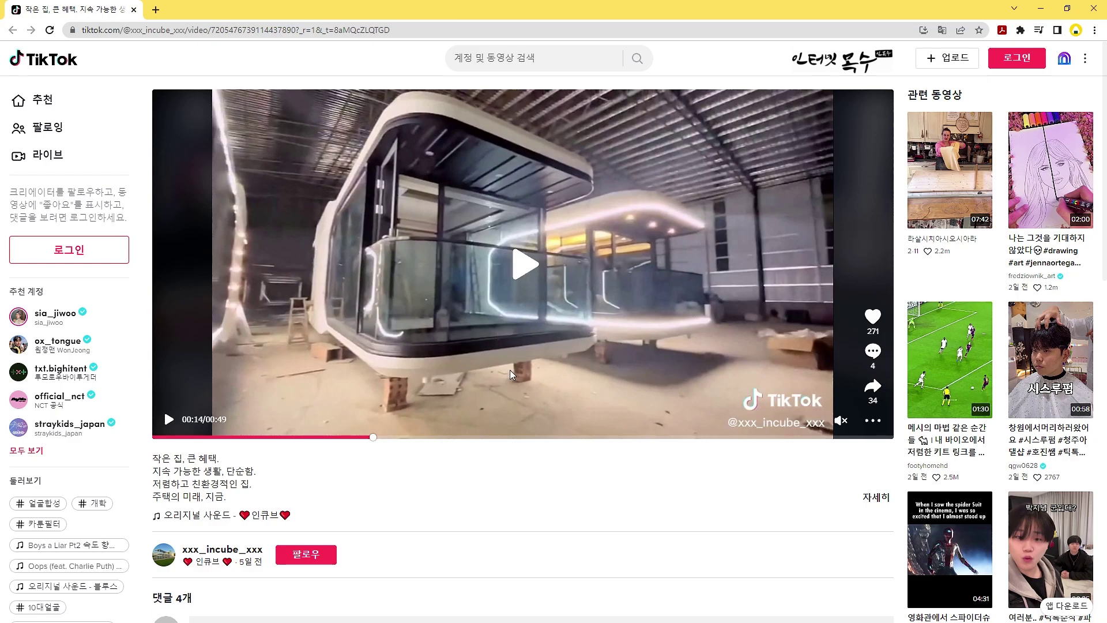
pyautogui.click(530, 268)
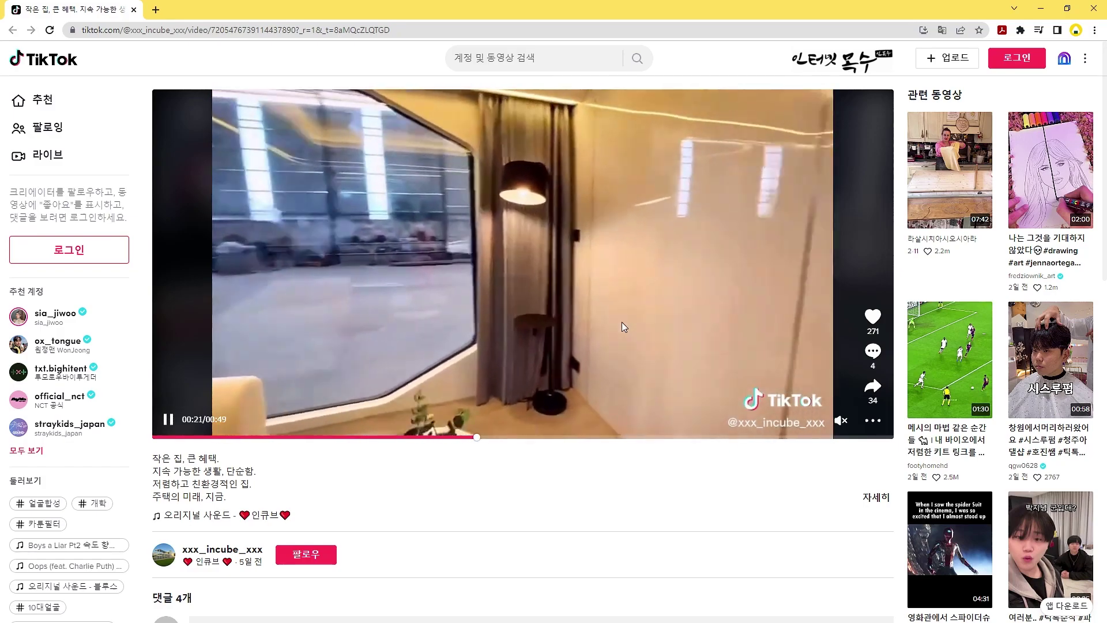
# - Pause on the 00:23 interior and 00:37 bedroom shots, then return to 00:14
pyautogui.click(589, 320)
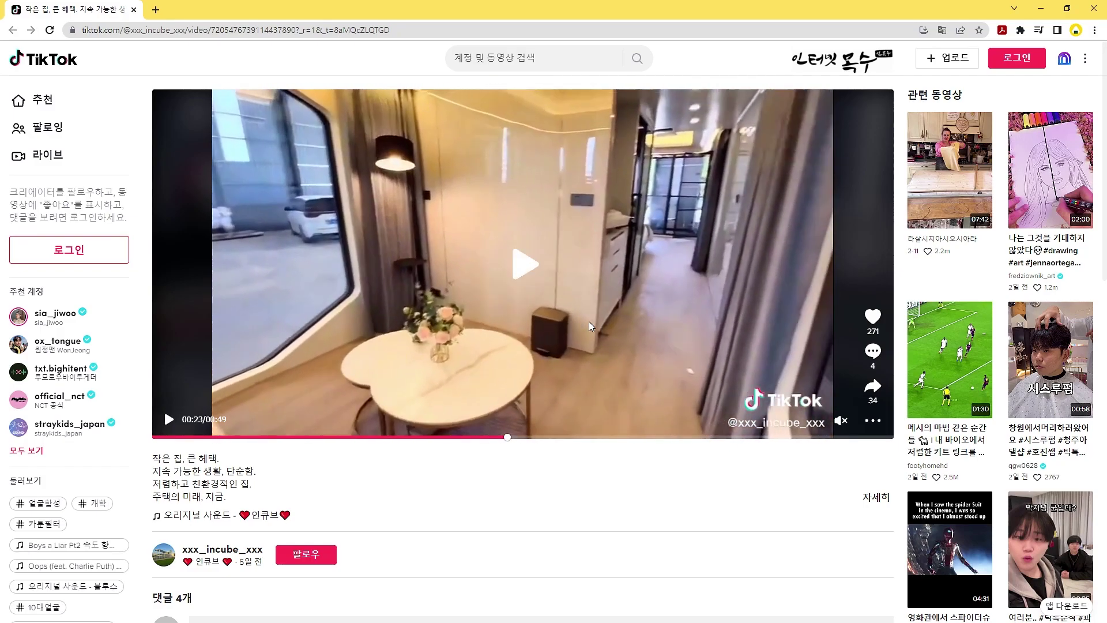
pyautogui.click(625, 319)
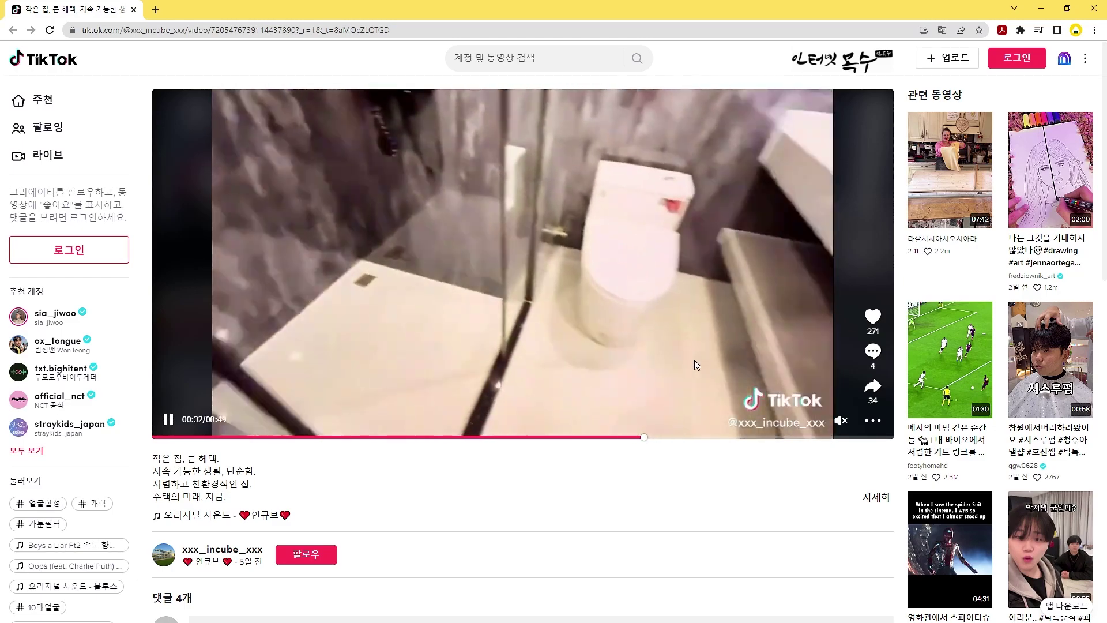
pyautogui.click(494, 365)
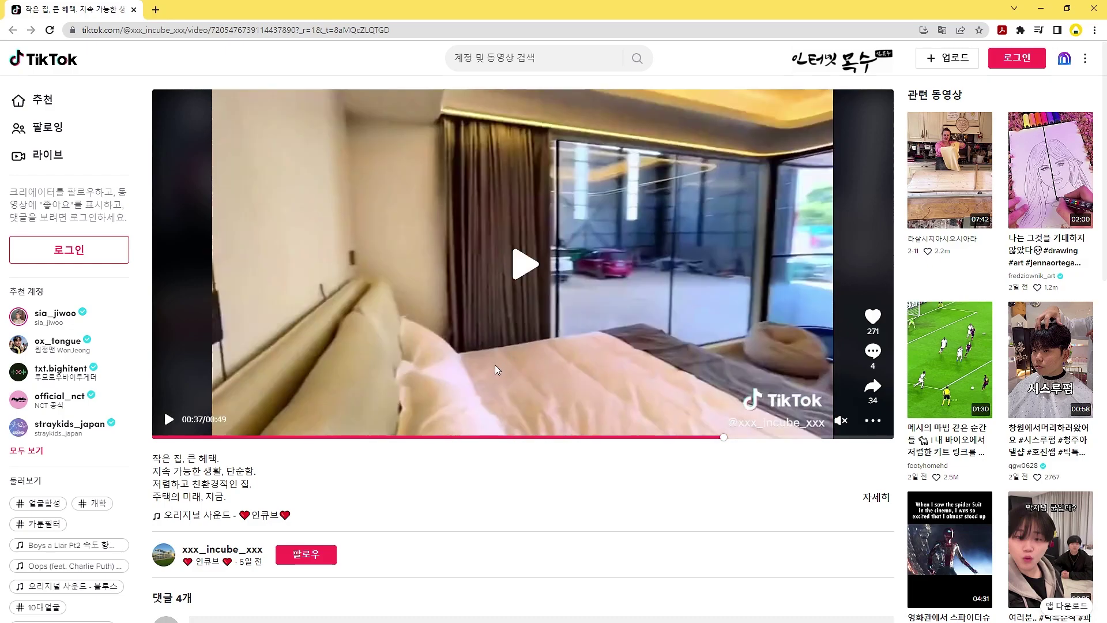
pyautogui.click(703, 438)
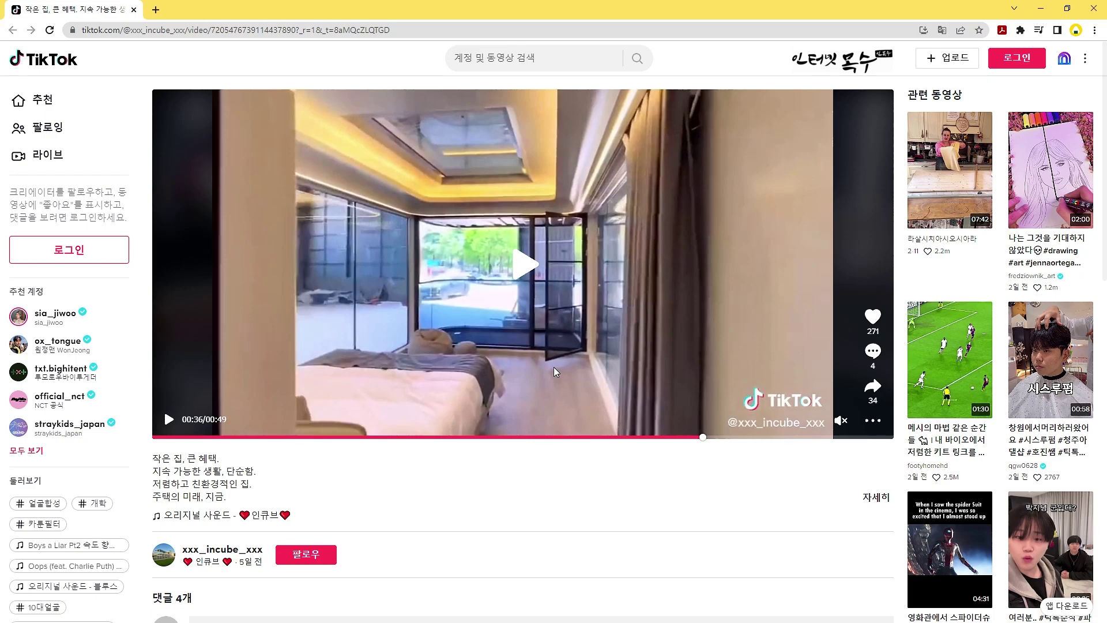
pyautogui.click(375, 438)
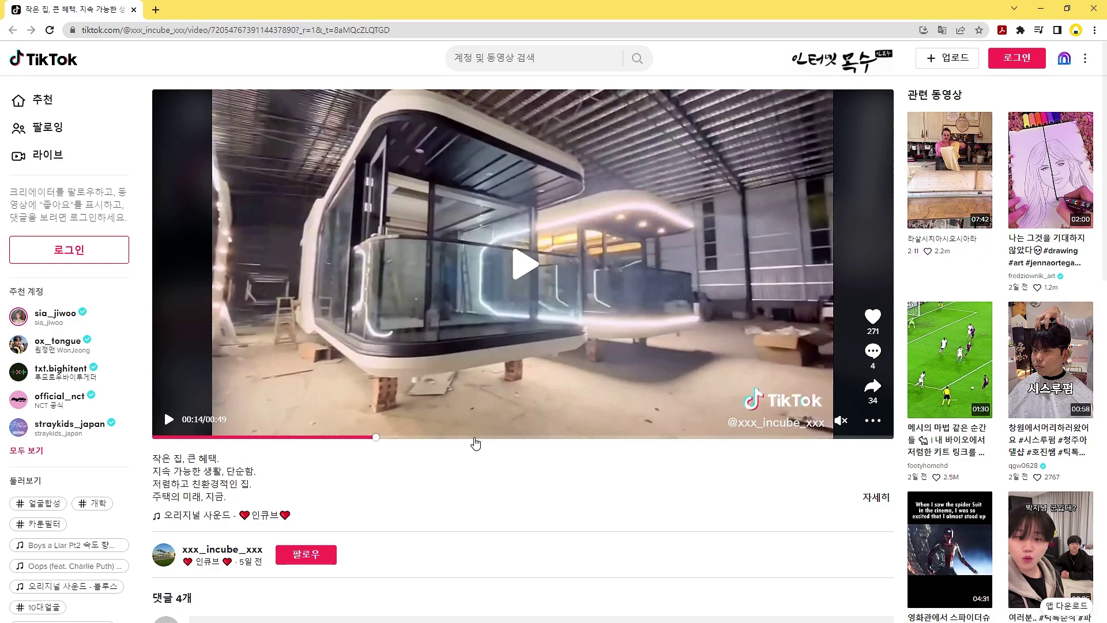
# - Jump between the 00:21 interior, pod exterior and truck scenes, pausing on the trucks near 00:04
pyautogui.click(474, 439)
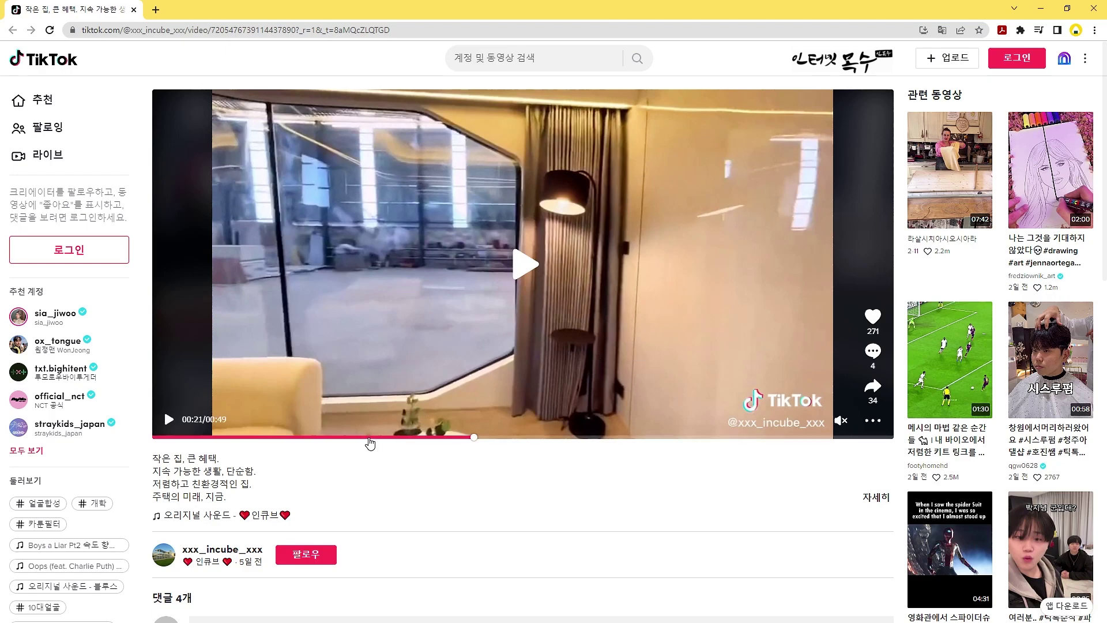
pyautogui.click(367, 439)
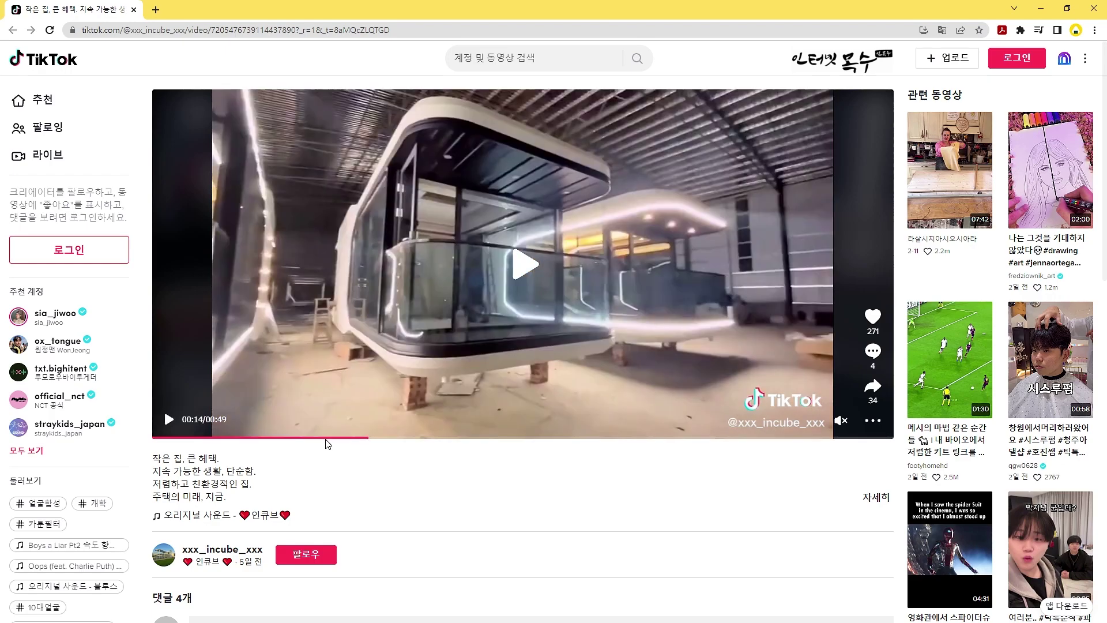
pyautogui.click(297, 440)
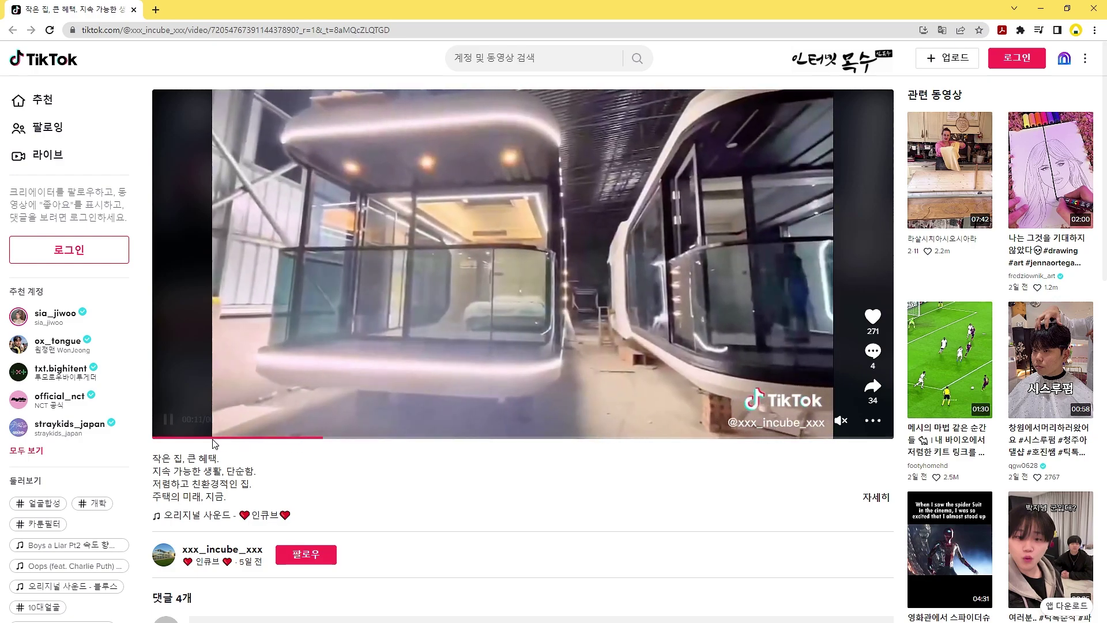
pyautogui.click(211, 437)
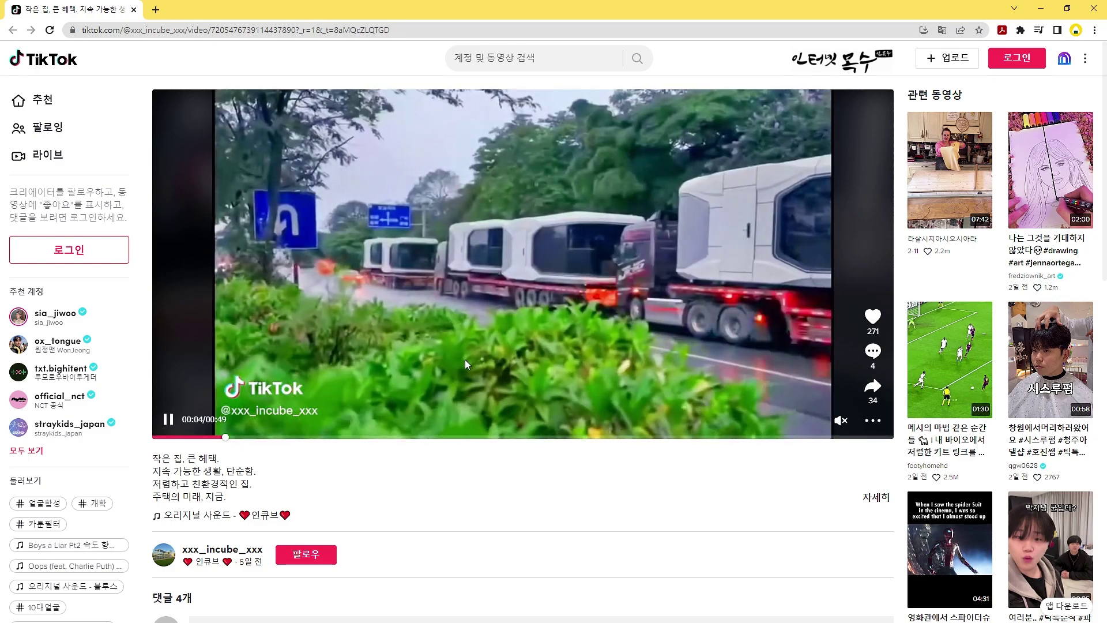
pyautogui.click(520, 355)
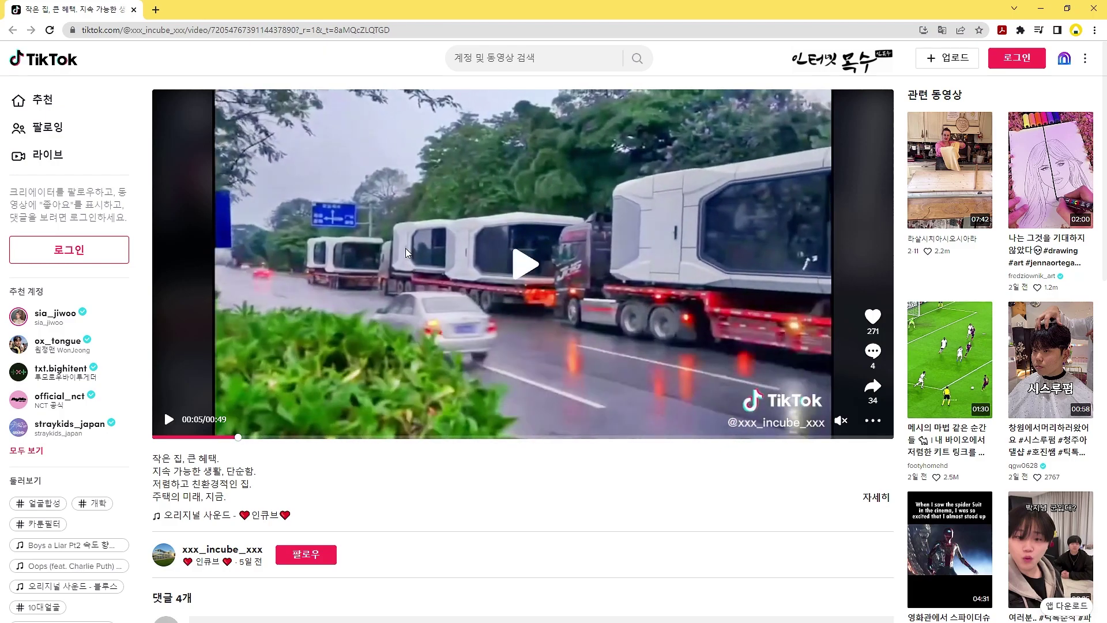
# - Step through the 00:08, 00:12, 00:16, 00:33, 00:38 and 00:43 shots to 00:45
pyautogui.click(278, 437)
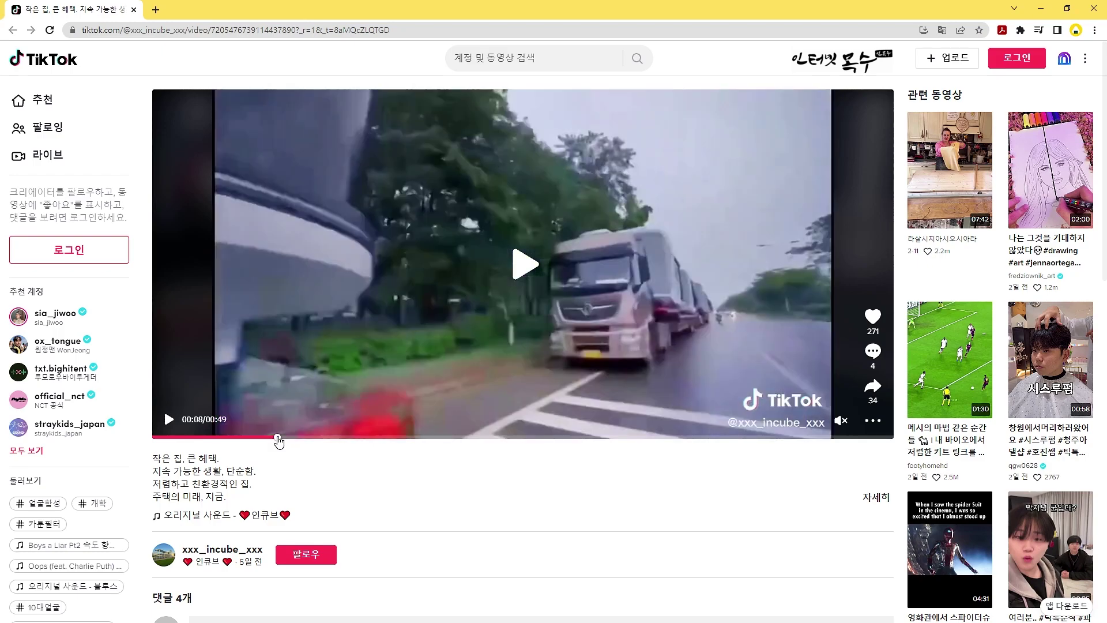
pyautogui.click(338, 437)
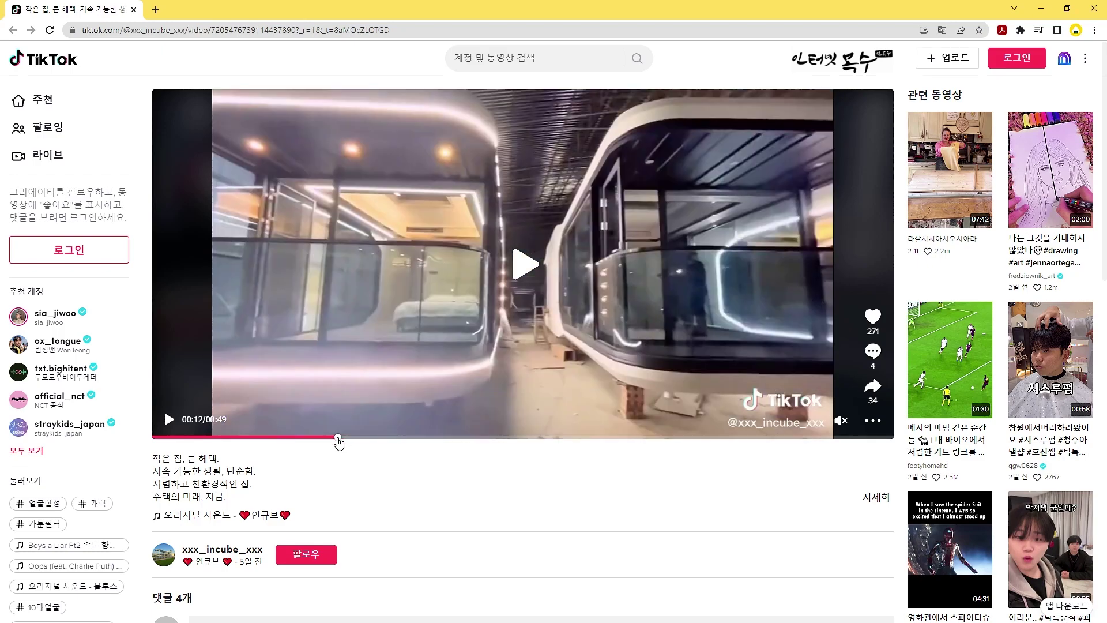
pyautogui.click(396, 439)
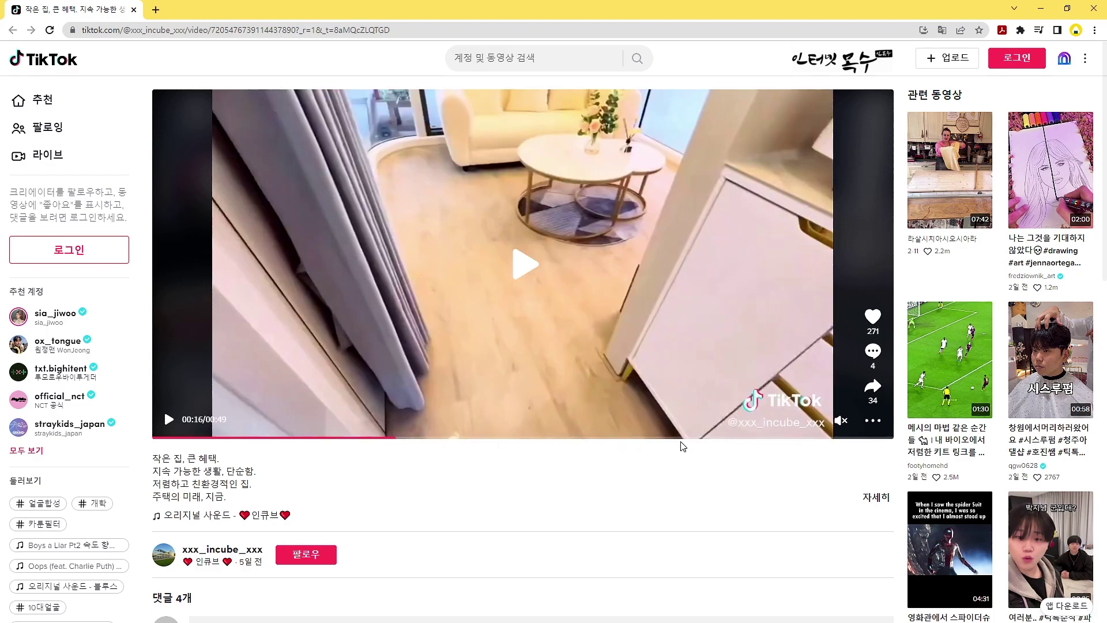
pyautogui.click(656, 438)
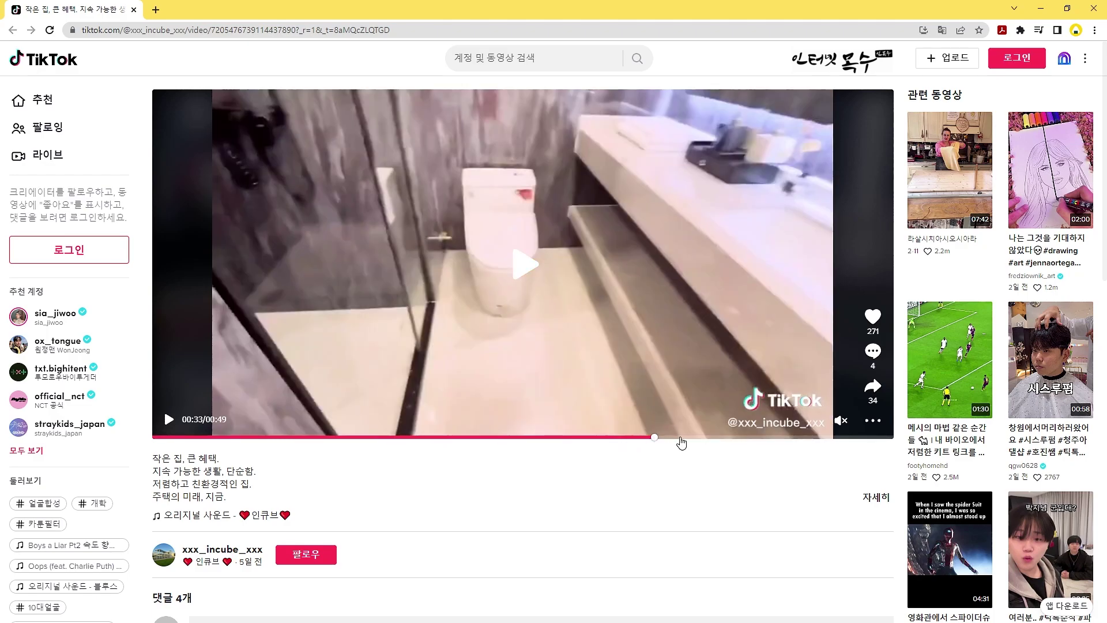
pyautogui.click(738, 443)
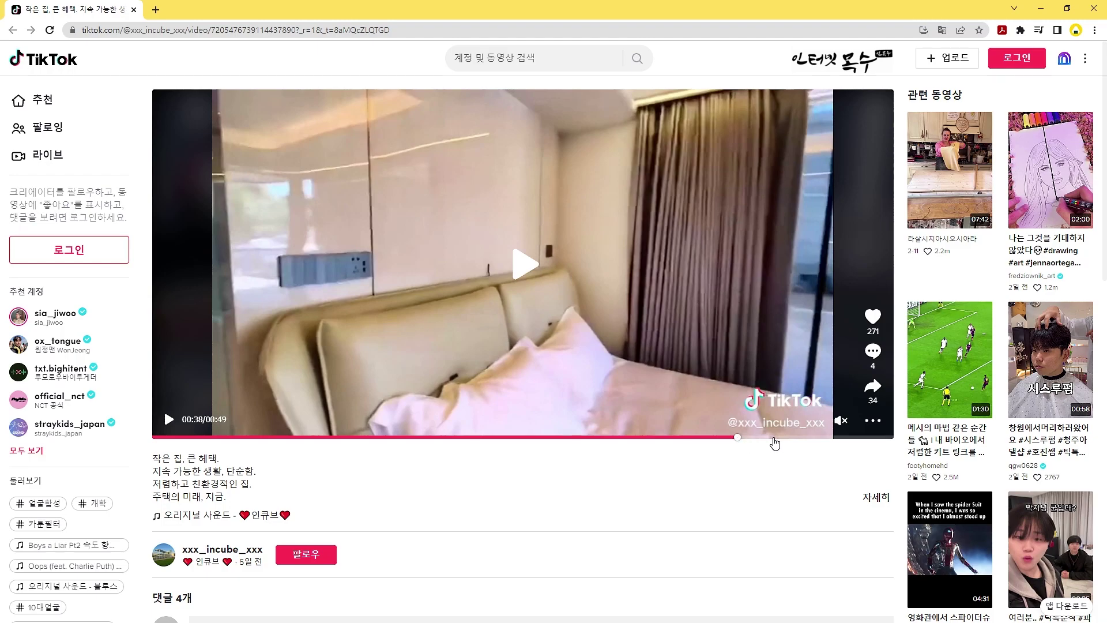
pyautogui.click(814, 438)
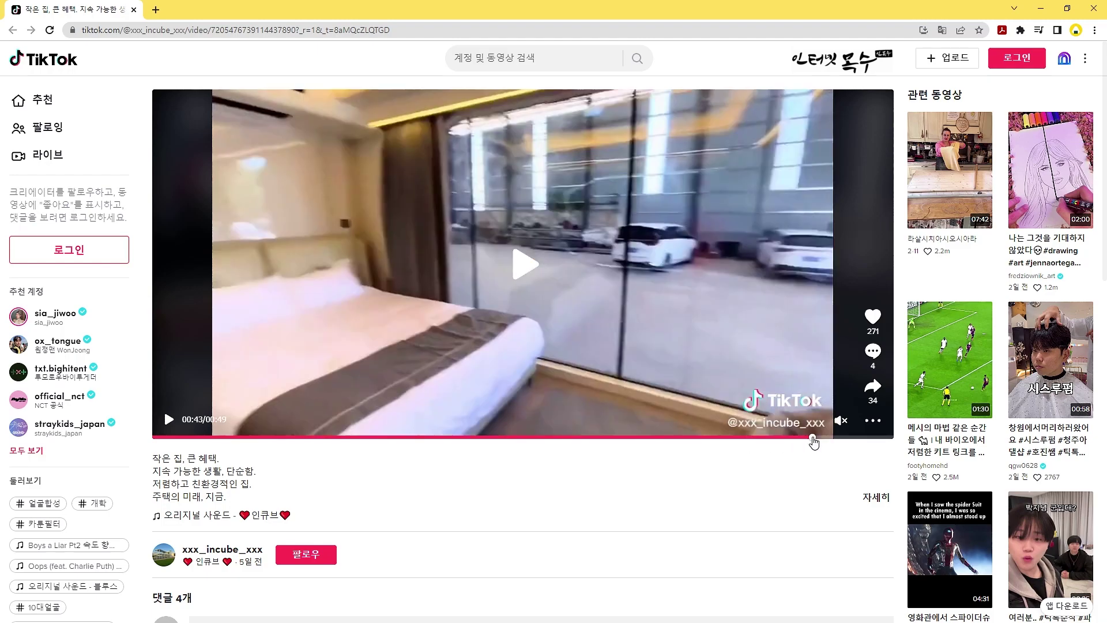
pyautogui.click(846, 440)
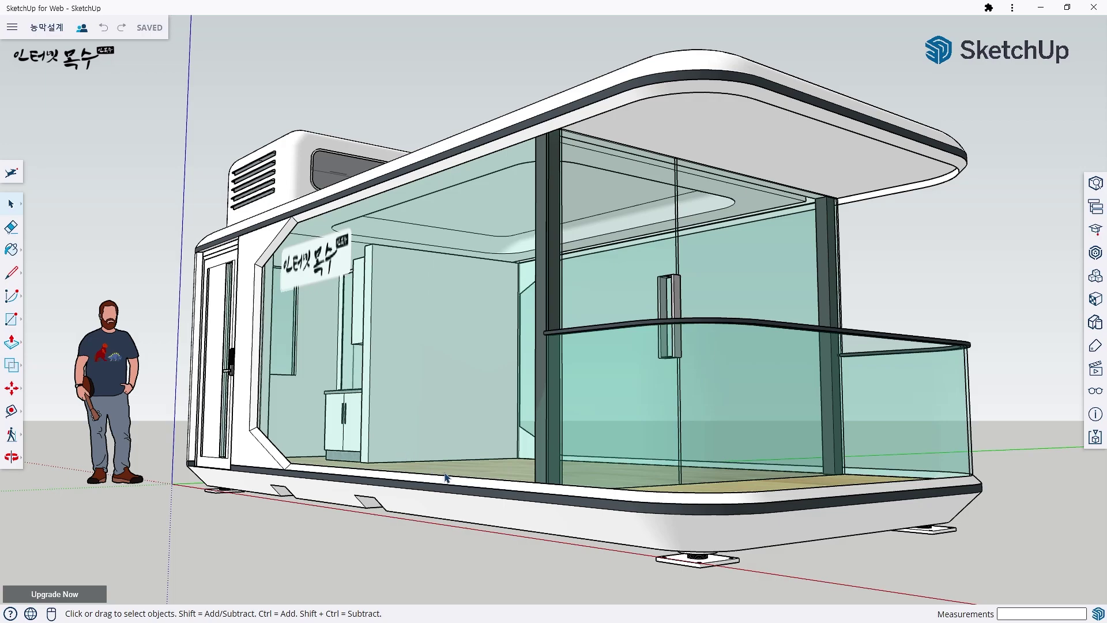
# - Orbit the cabin to a front view, briefly selecting and deselecting the whole model
pyautogui.moveTo(263, 340)
pyautogui.mouseDown(button='middle')
pyautogui.moveTo(588, 387)
pyautogui.moveTo(579, 381)
pyautogui.mouseUp(button='middle')
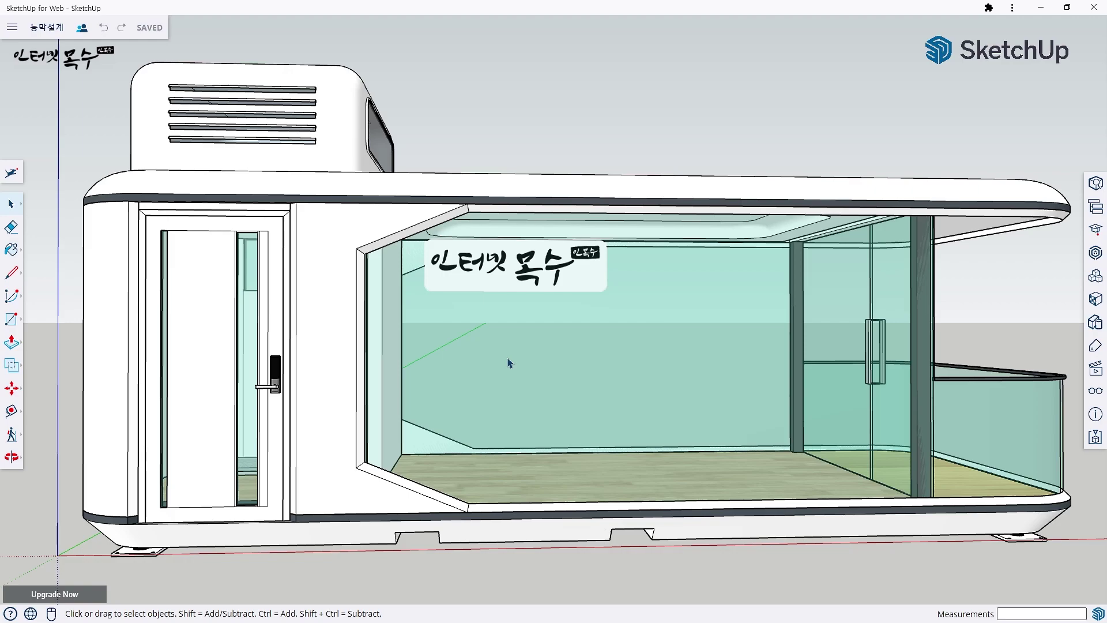
pyautogui.click(93, 242)
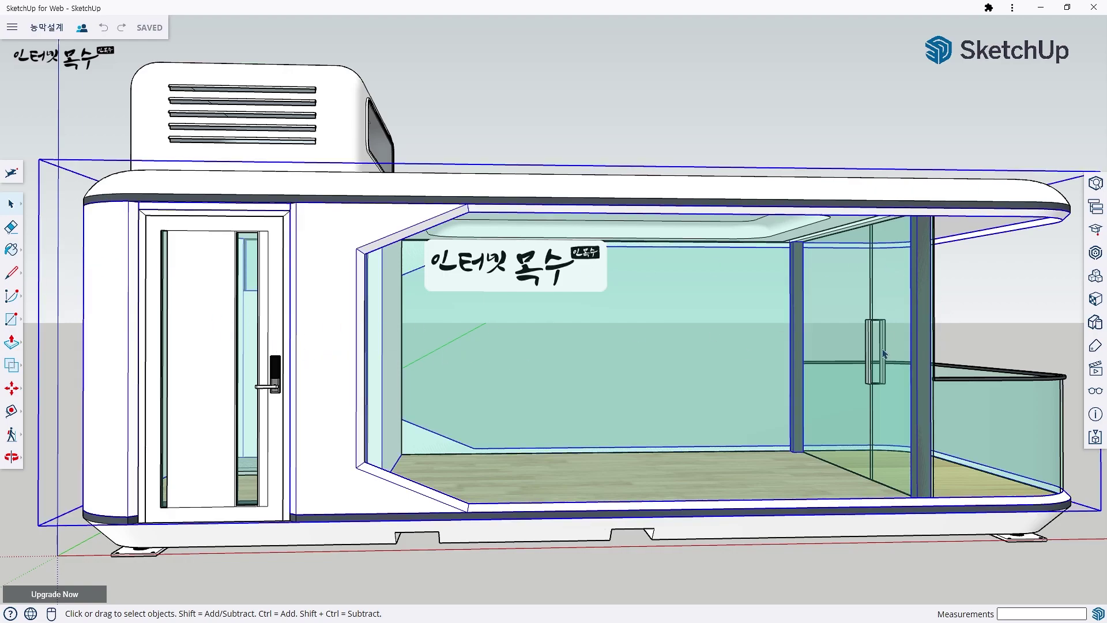
pyautogui.click(886, 117)
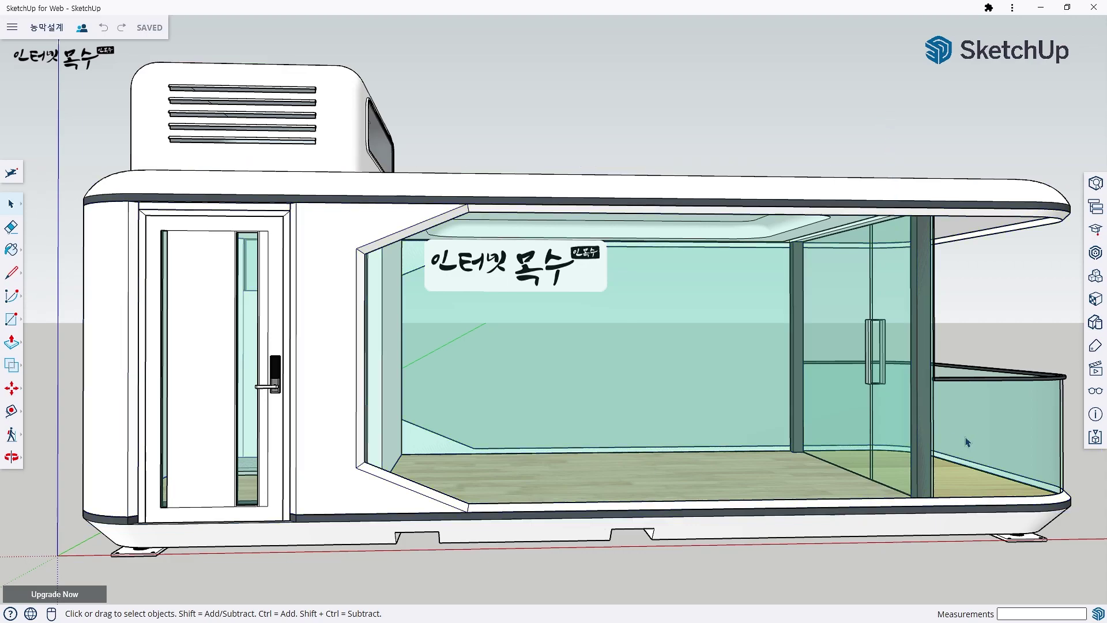
pyautogui.moveTo(796, 403)
pyautogui.mouseDown(button='middle')
pyautogui.moveTo(375, 358)
pyautogui.moveTo(348, 337)
pyautogui.mouseUp(button='middle')
pyautogui.scroll(-5, 375, 357)
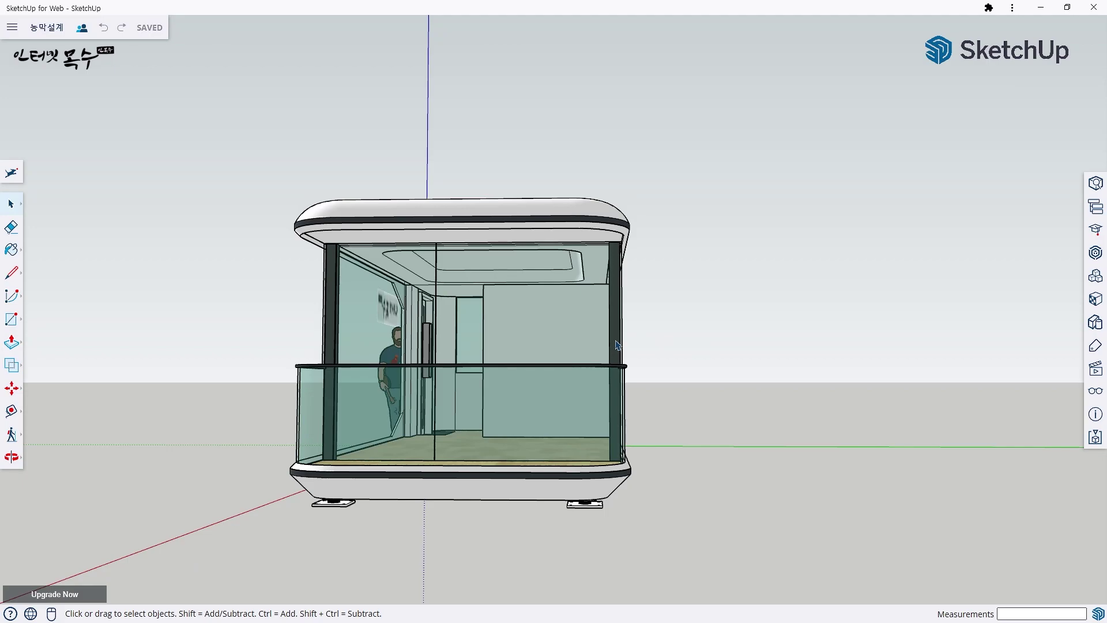
# - Orbit through side and interior-floor angles to an elevated three-quarter view of the house
pyautogui.moveTo(214, 356); pyautogui.dragTo(893, 258, button='middle')
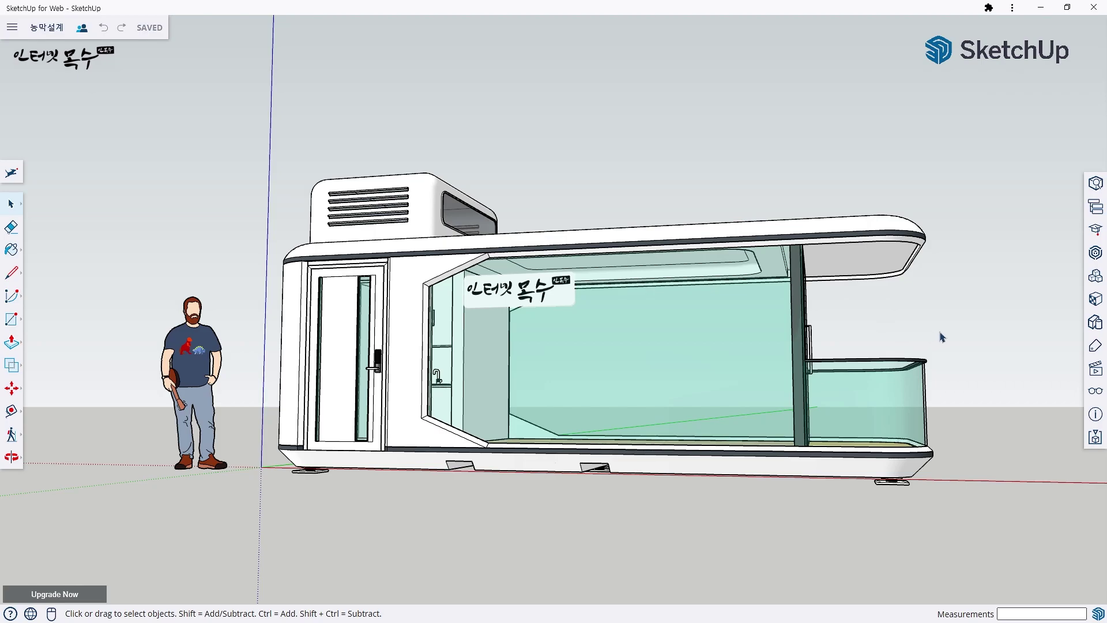
pyautogui.moveTo(941, 336); pyautogui.dragTo(729, 331, button='middle')
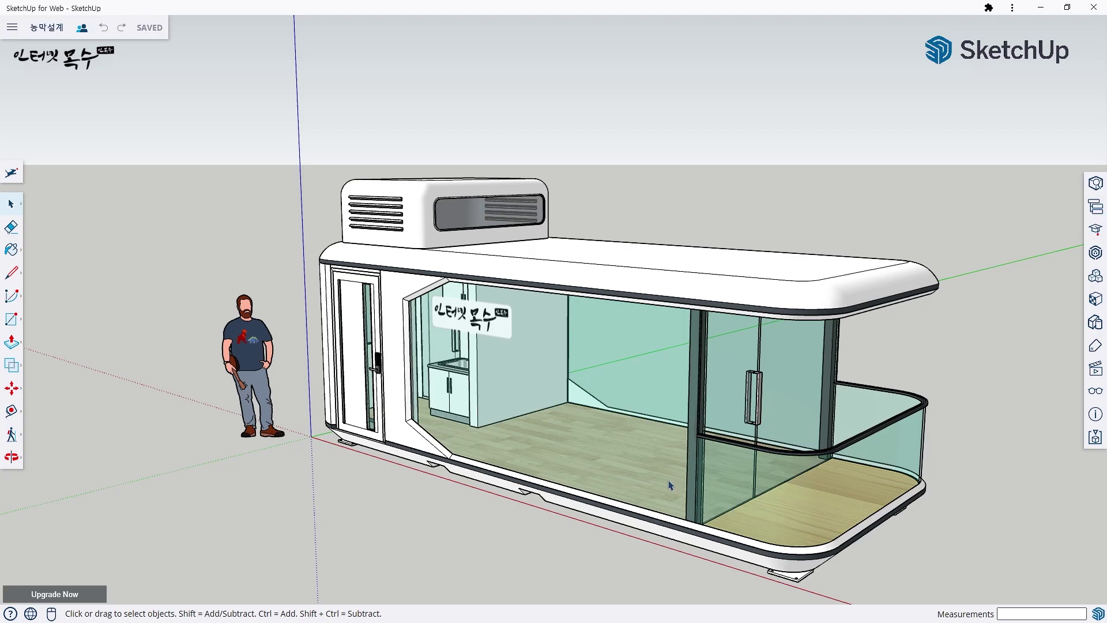
pyautogui.moveTo(569, 487); pyautogui.dragTo(694, 428, button='middle')
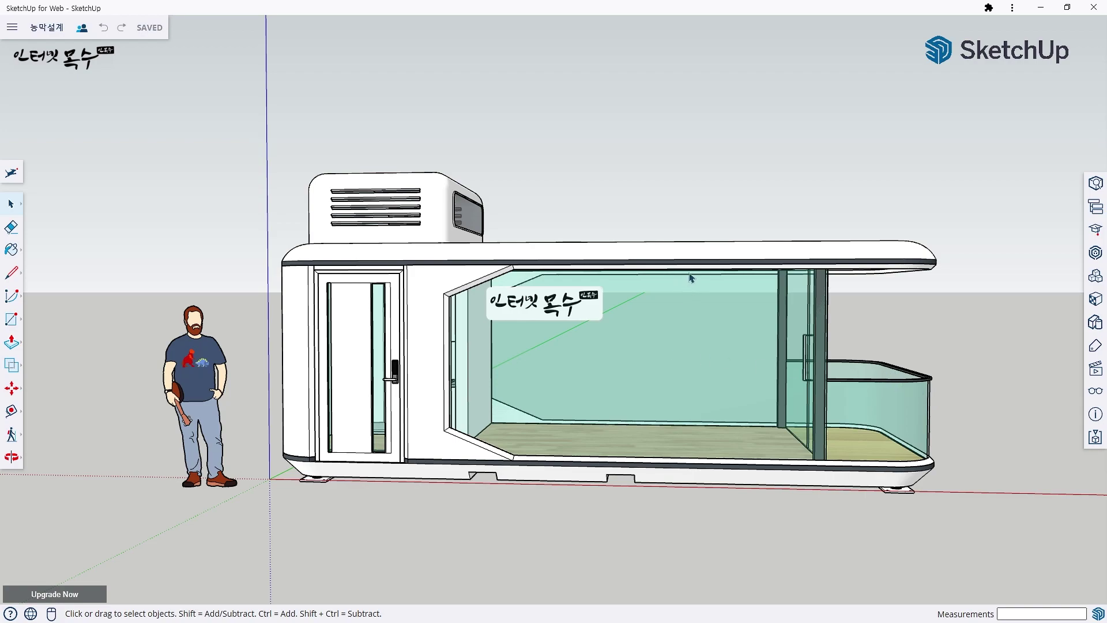
pyautogui.moveTo(691, 278); pyautogui.dragTo(563, 395, button='middle')
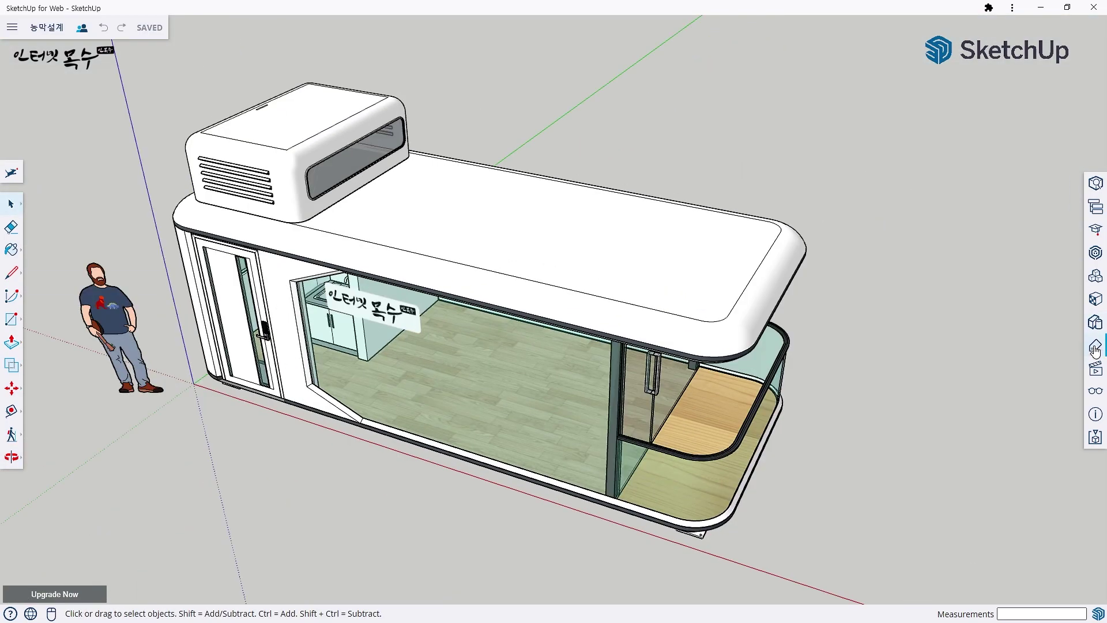
pyautogui.click(1095, 346)
# - Hide all tags, show only 01.바닥, and orbit to a low view of the slab
pyautogui.click(946, 72)
pyautogui.click(924, 50)
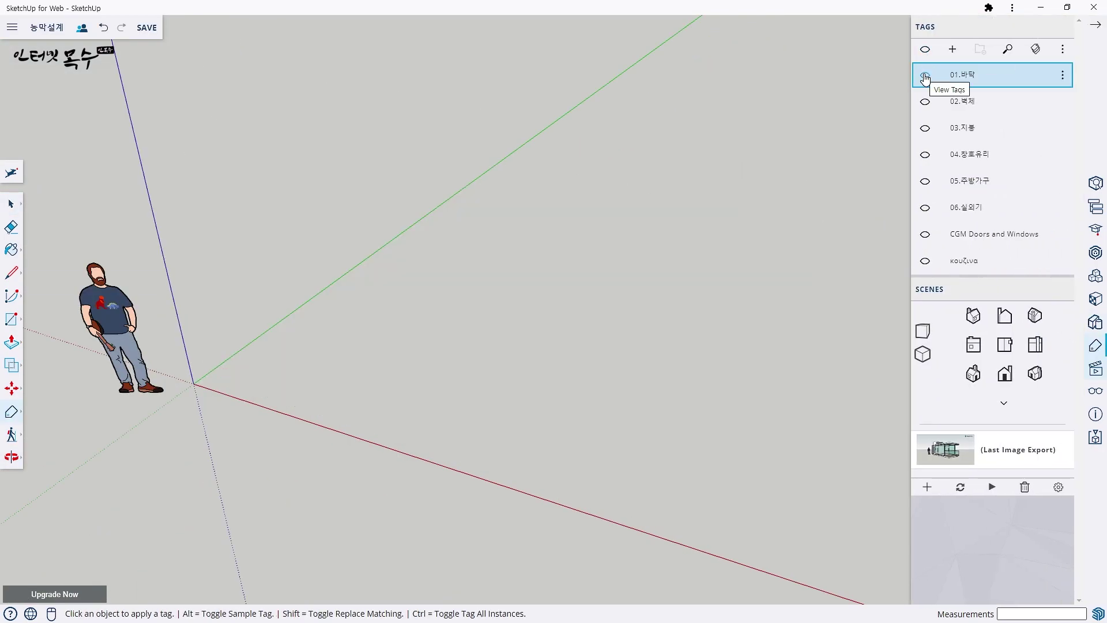
pyautogui.click(925, 76)
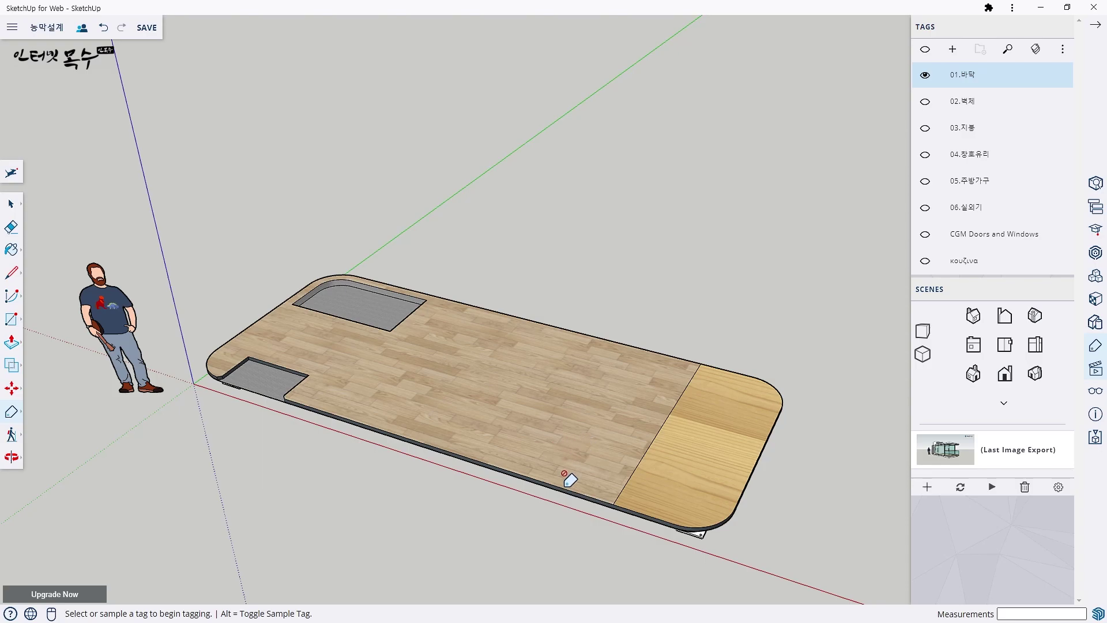
pyautogui.moveTo(590, 497)
pyautogui.mouseDown(button='middle')
pyautogui.moveTo(588, 229)
pyautogui.moveTo(593, 279)
pyautogui.moveTo(552, 410)
pyautogui.mouseUp(button='middle')
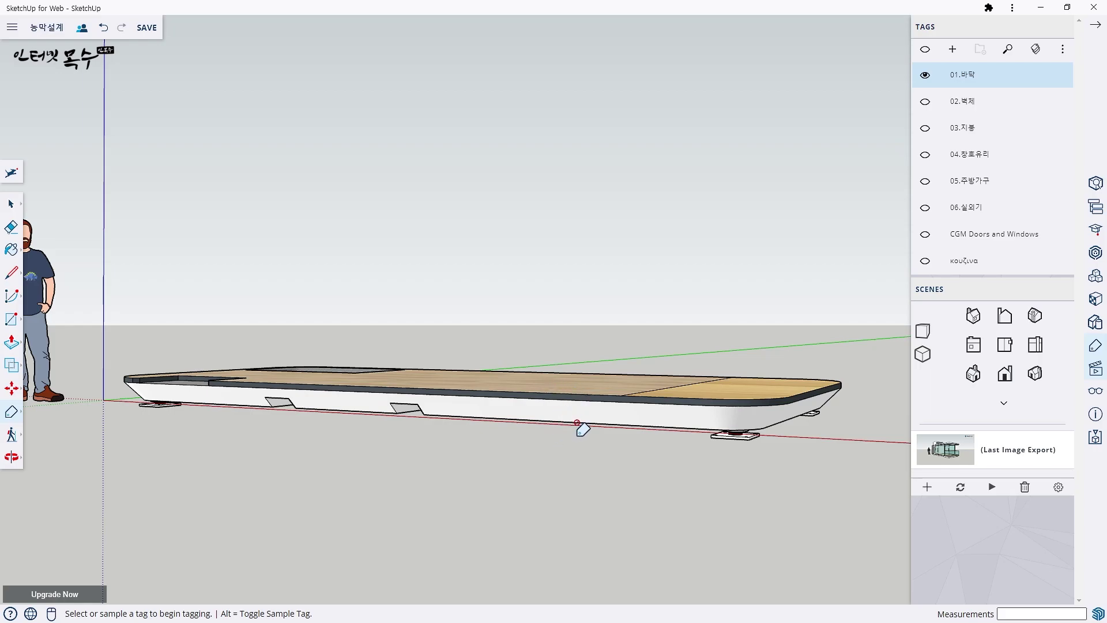
pyautogui.moveTo(550, 464)
pyautogui.mouseDown(button='middle')
pyautogui.moveTo(600, 356)
pyautogui.moveTo(600, 317)
pyautogui.moveTo(528, 368)
pyautogui.moveTo(553, 496)
pyautogui.mouseUp(button='middle')
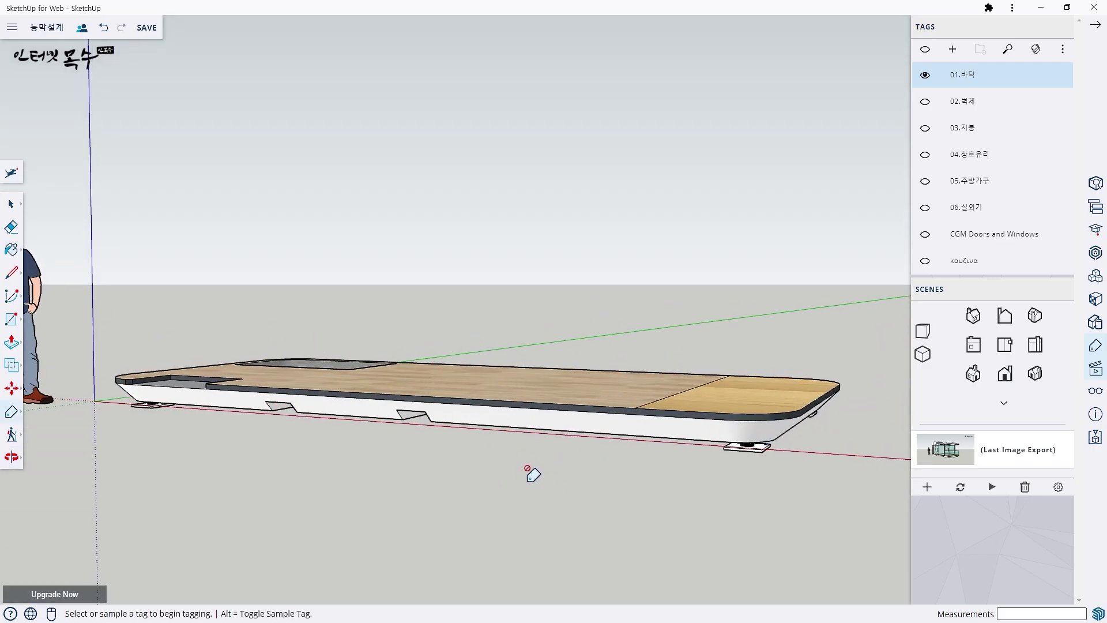
# - Inspect the floor slab from below and the side, ending on a high perspective
pyautogui.moveTo(526, 464)
pyautogui.mouseDown(button='middle')
pyautogui.moveTo(551, 276)
pyautogui.moveTo(579, 306)
pyautogui.moveTo(563, 321)
pyautogui.moveTo(480, 321)
pyautogui.mouseUp(button='middle')
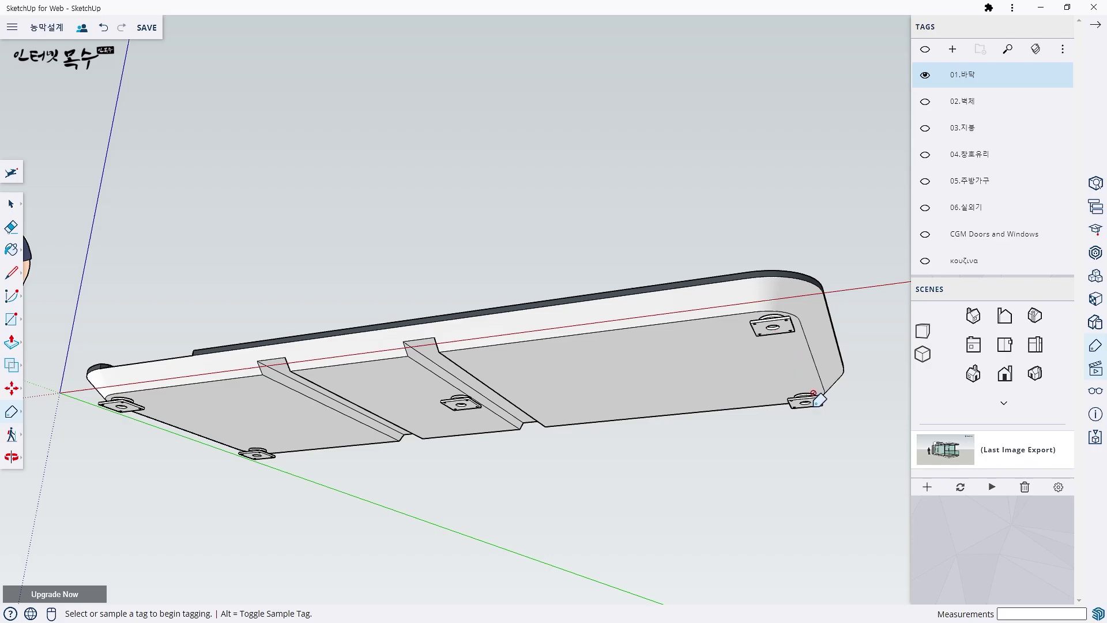
pyautogui.moveTo(778, 320)
pyautogui.mouseDown(button='middle')
pyautogui.moveTo(781, 440)
pyautogui.moveTo(798, 465)
pyautogui.moveTo(805, 400)
pyautogui.moveTo(797, 409)
pyautogui.mouseUp(button='middle')
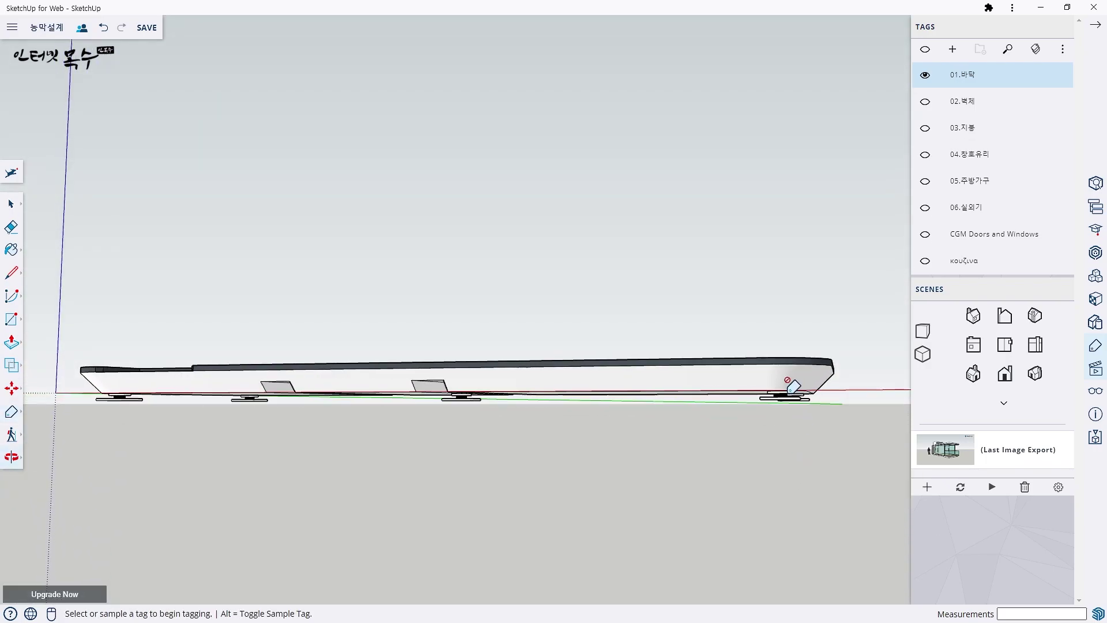
pyautogui.scroll(2, 778, 392)
pyautogui.scroll(3, 767, 386)
pyautogui.scroll(3, 755, 378)
pyautogui.scroll(-1, 752, 375)
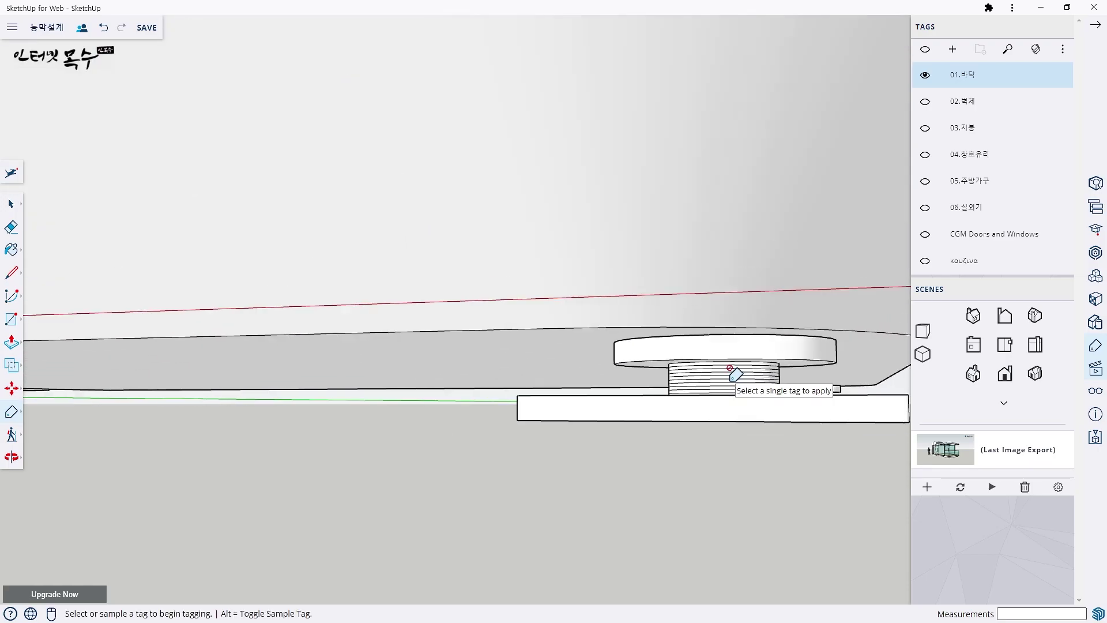
pyautogui.scroll(-3, 828, 411)
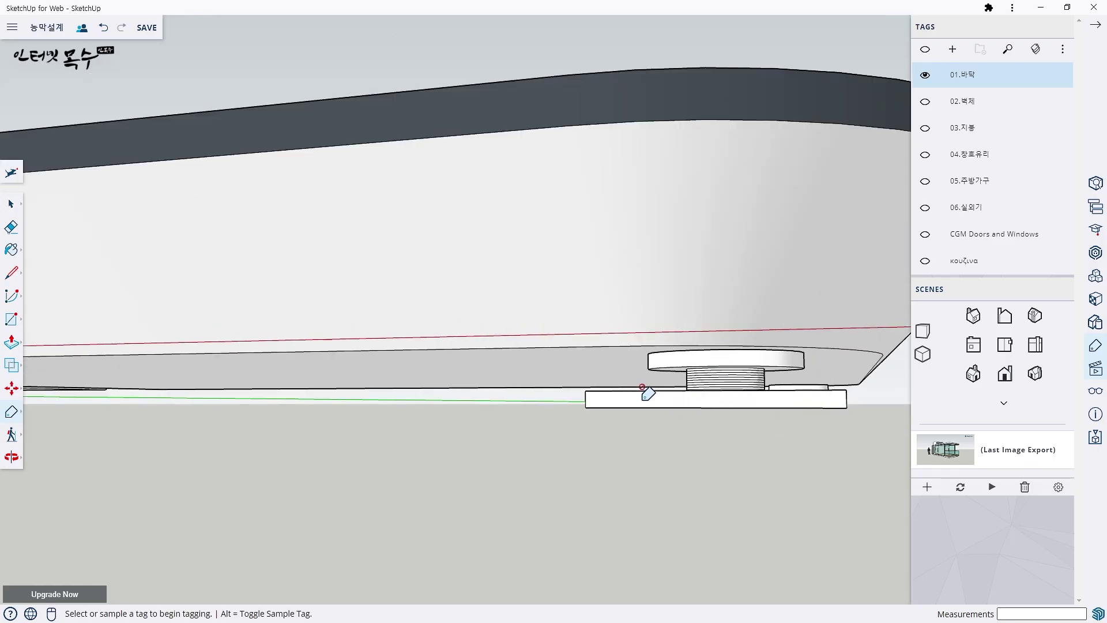
pyautogui.scroll(-2, 725, 392)
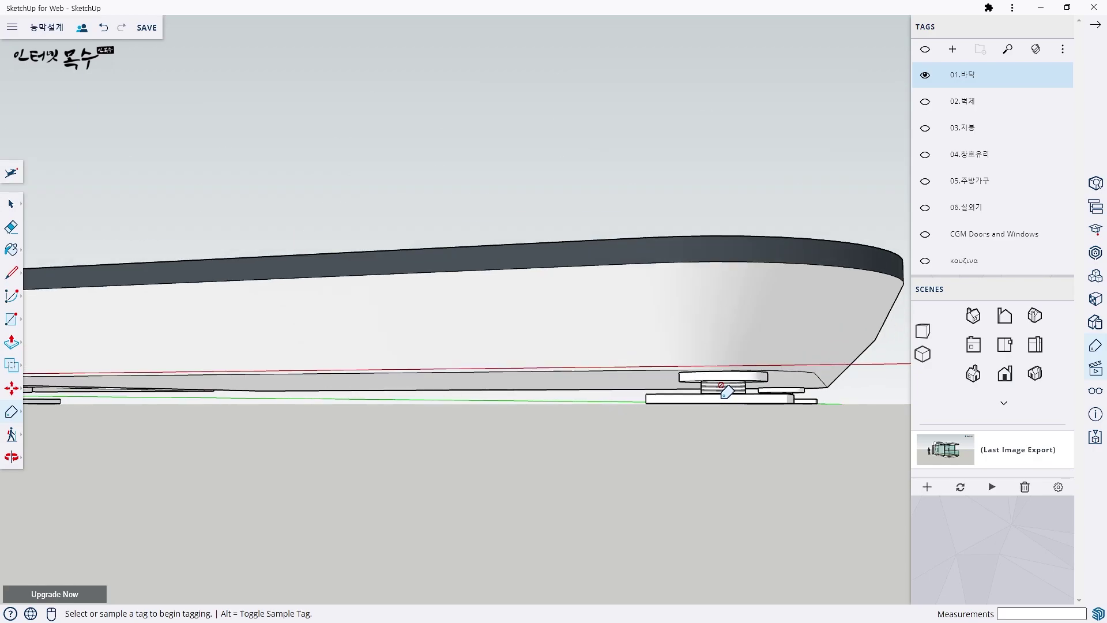
pyautogui.scroll(-3, 724, 391)
pyautogui.scroll(-2, 725, 388)
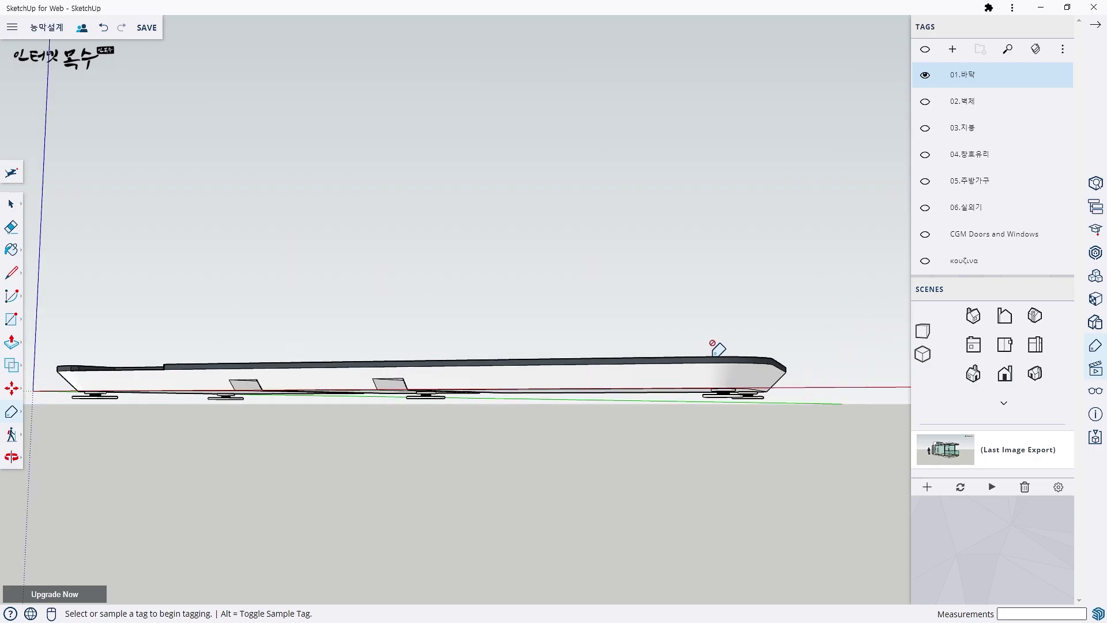
pyautogui.moveTo(718, 349)
pyautogui.mouseDown(button='middle')
pyautogui.moveTo(675, 423)
pyautogui.moveTo(686, 518)
pyautogui.moveTo(593, 440)
pyautogui.moveTo(576, 433)
pyautogui.moveTo(563, 457)
pyautogui.moveTo(600, 506)
pyautogui.moveTo(562, 466)
pyautogui.mouseUp(button='middle')
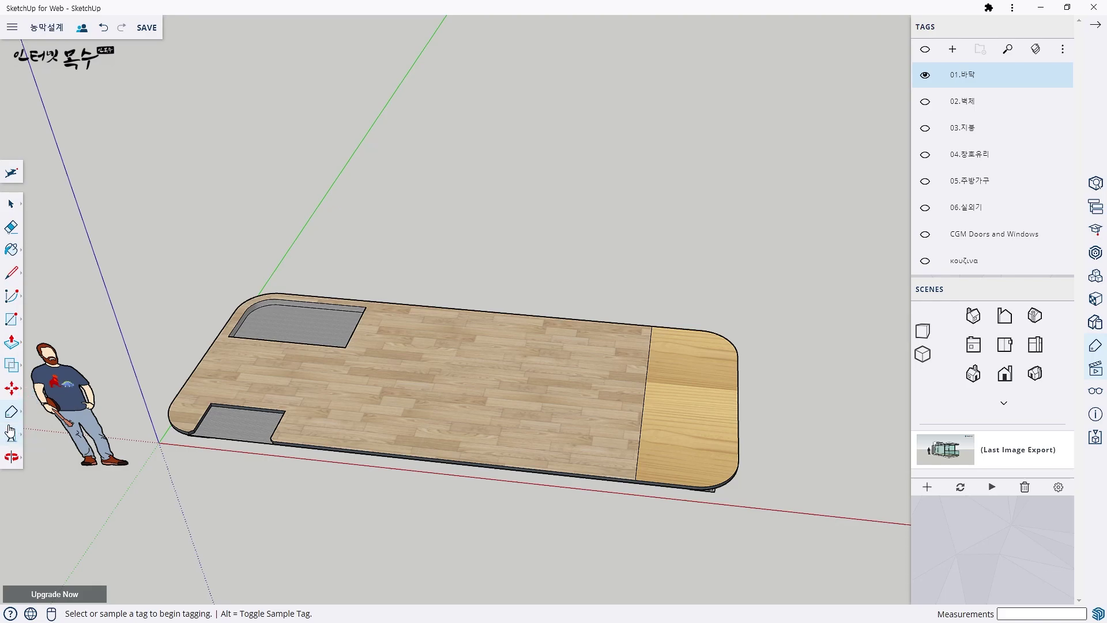
# - Pick the Tape Measure tool and start a guide from the floor slab's edge
pyautogui.click(12, 417)
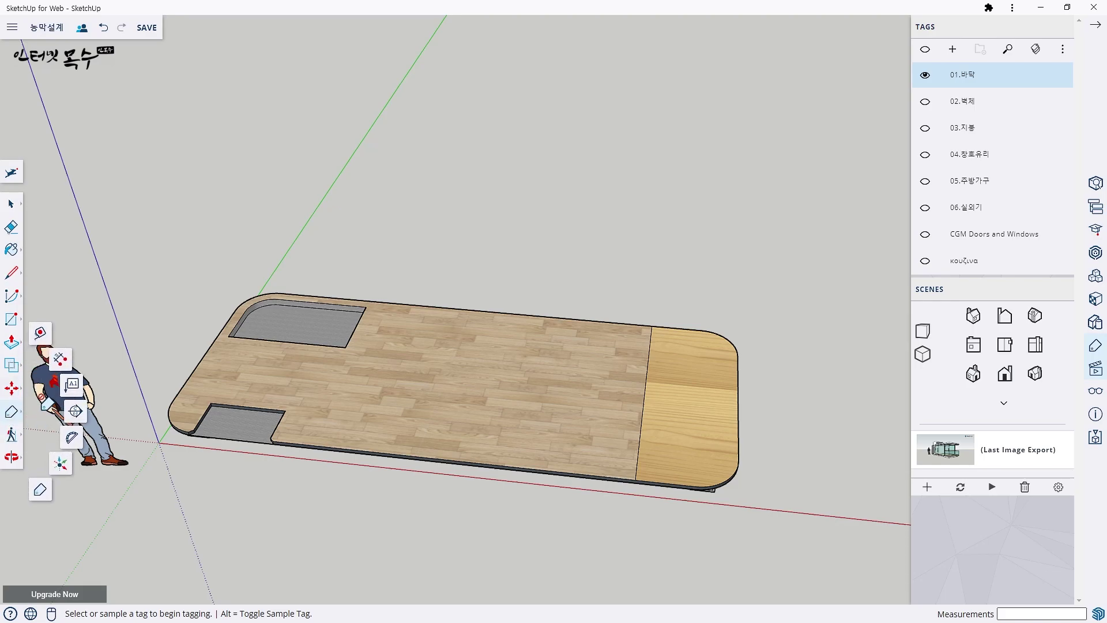
pyautogui.click(41, 333)
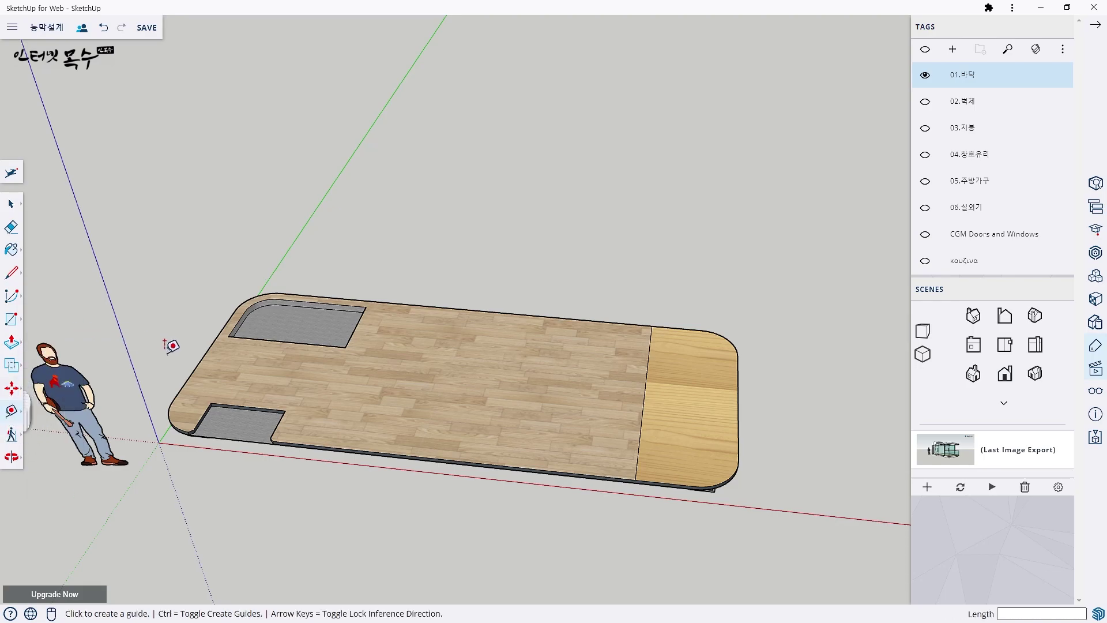
pyautogui.click(205, 352)
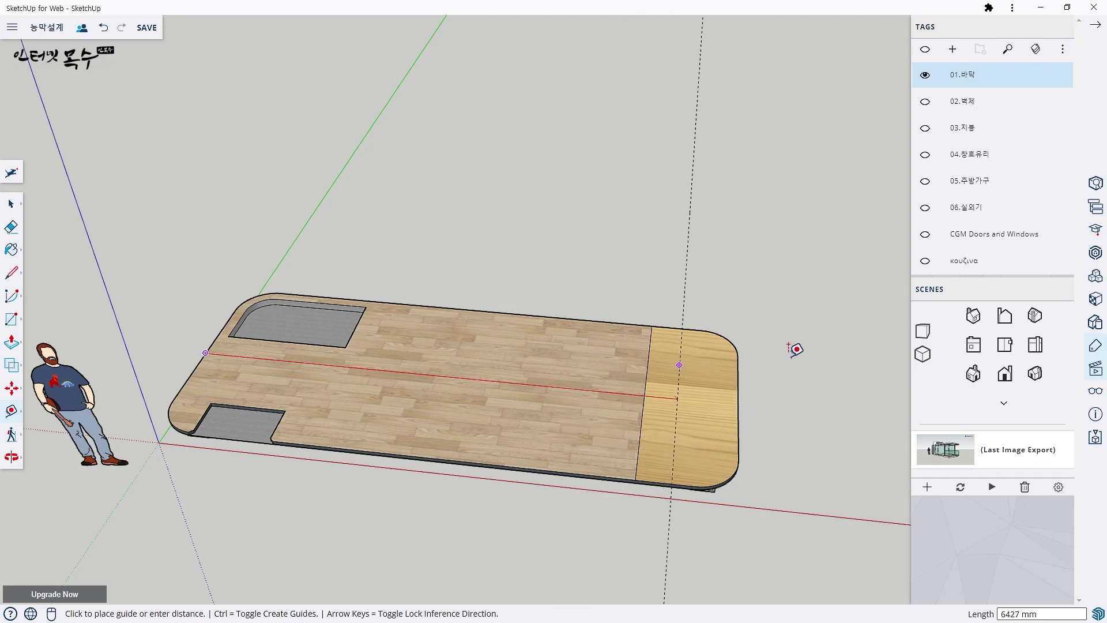
pyautogui.moveTo(992, 101)
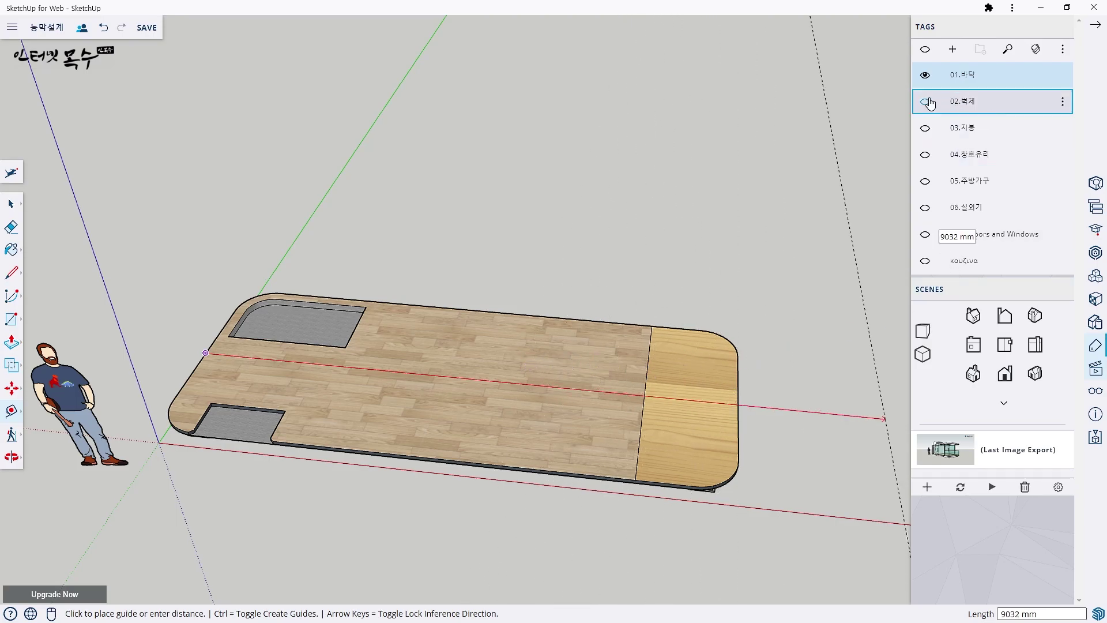
# - Show the 02.벽체 walls tag and orbit and zoom around the interior walls
pyautogui.click(926, 102)
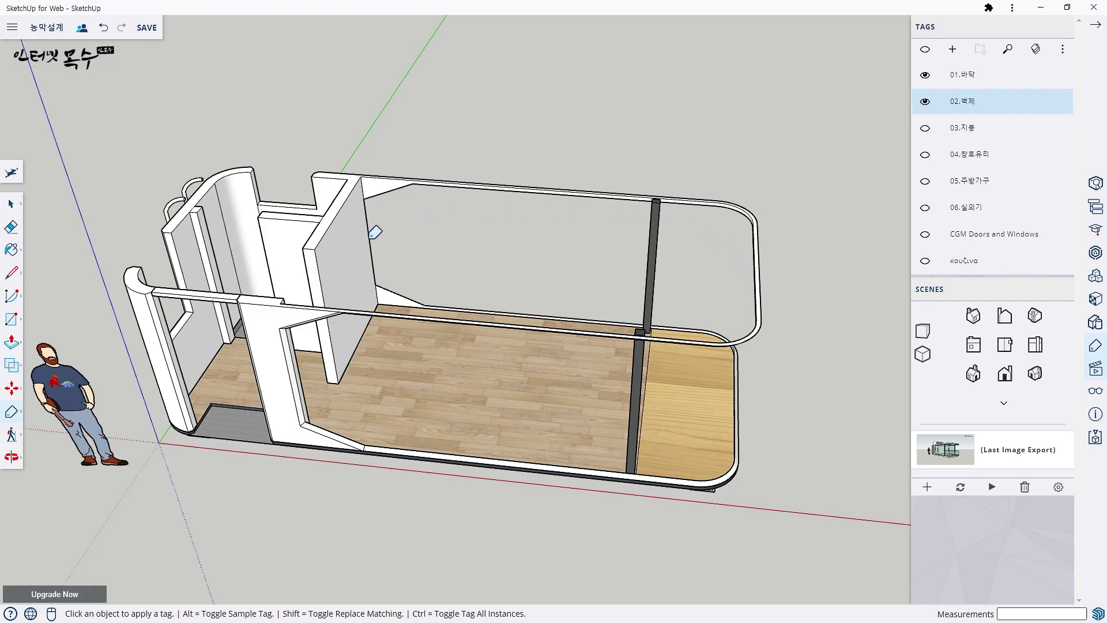
pyautogui.moveTo(478, 445); pyautogui.dragTo(448, 396, button='middle')
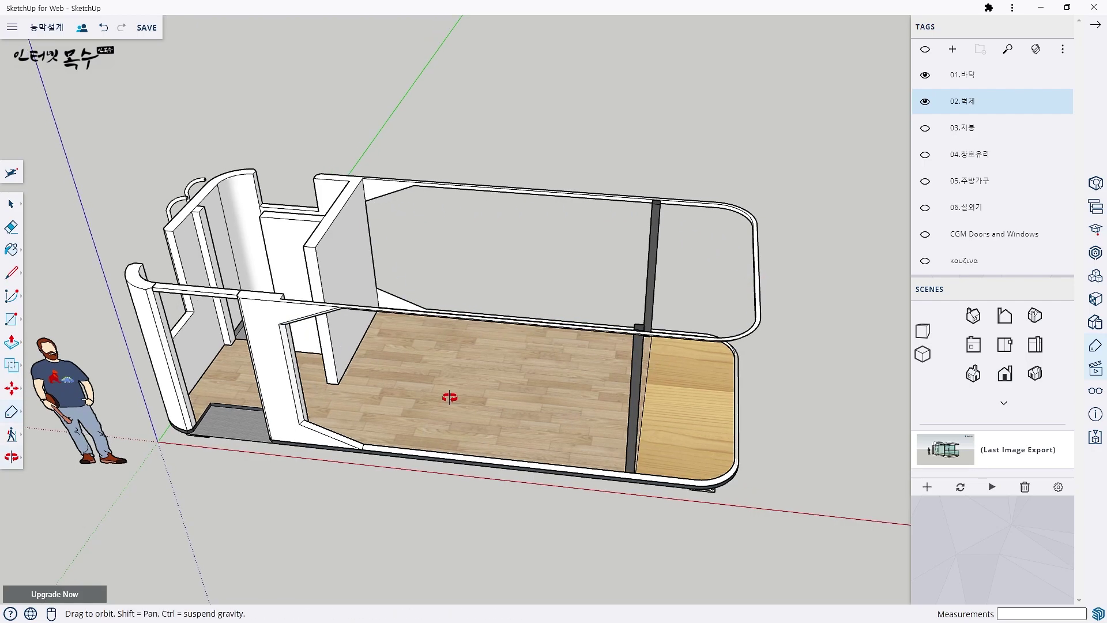
pyautogui.moveTo(336, 296)
pyautogui.mouseDown(button='middle')
pyautogui.moveTo(460, 423)
pyautogui.moveTo(222, 292)
pyautogui.moveTo(284, 252)
pyautogui.moveTo(256, 291)
pyautogui.mouseUp(button='middle')
pyautogui.scroll(-3, 217, 292)
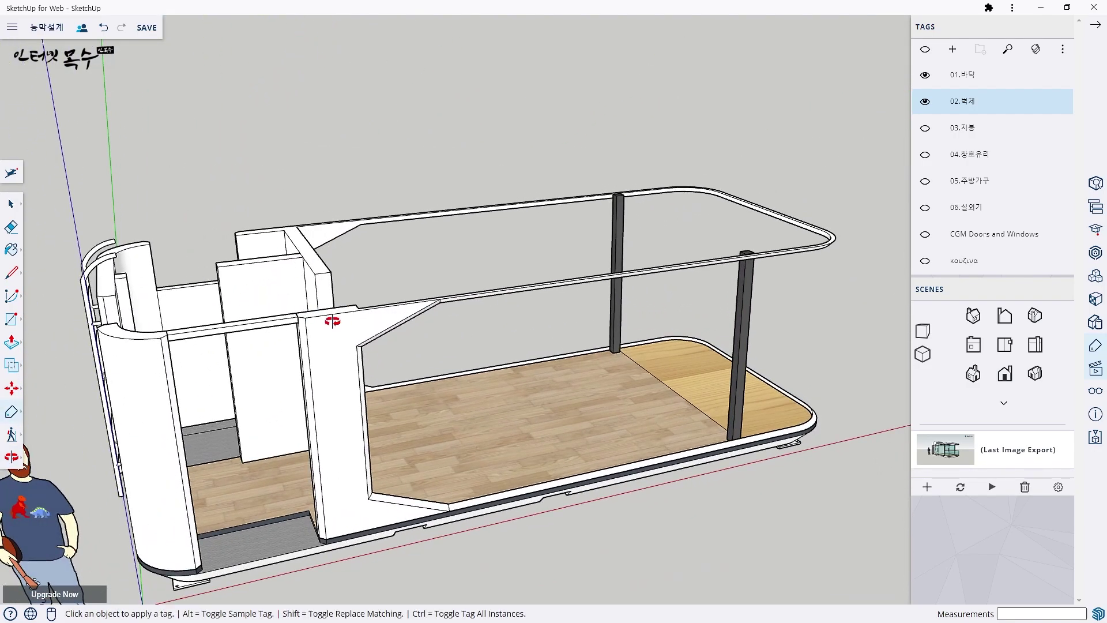
pyautogui.moveTo(333, 321); pyautogui.dragTo(210, 435, button='middle')
pyautogui.moveTo(220, 362)
pyautogui.mouseDown(button='middle')
pyautogui.moveTo(279, 378)
pyautogui.moveTo(256, 460)
pyautogui.mouseUp(button='middle')
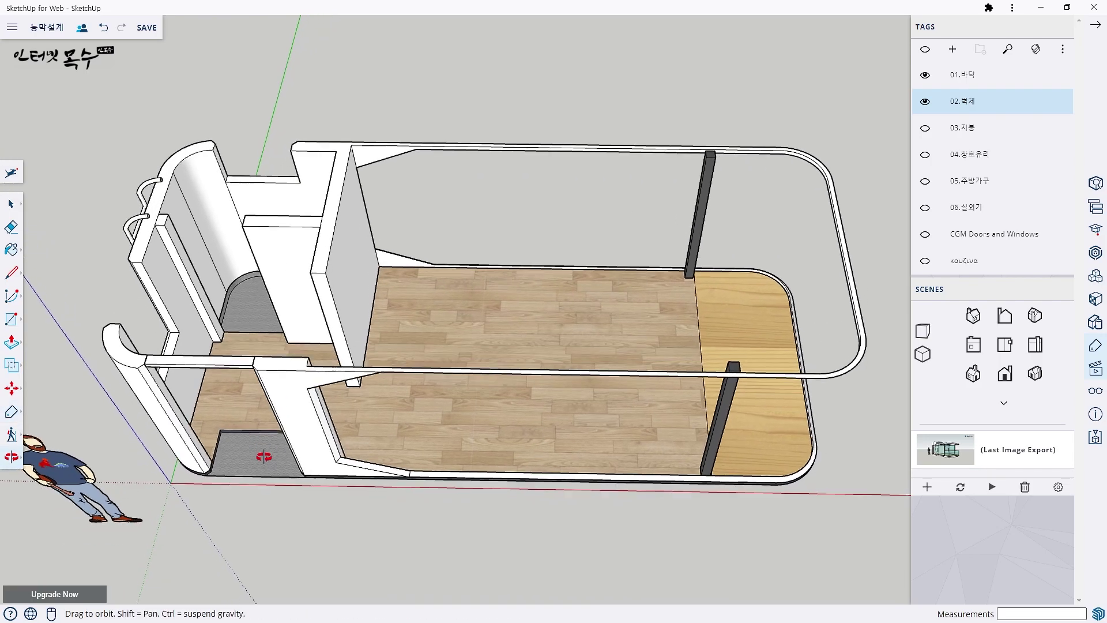
pyautogui.scroll(3, 183, 351)
pyautogui.scroll(2, 182, 347)
pyautogui.moveTo(182, 347)
pyautogui.mouseDown(button='middle')
pyautogui.moveTo(304, 312)
pyautogui.moveTo(230, 334)
pyautogui.moveTo(203, 289)
pyautogui.mouseUp(button='middle')
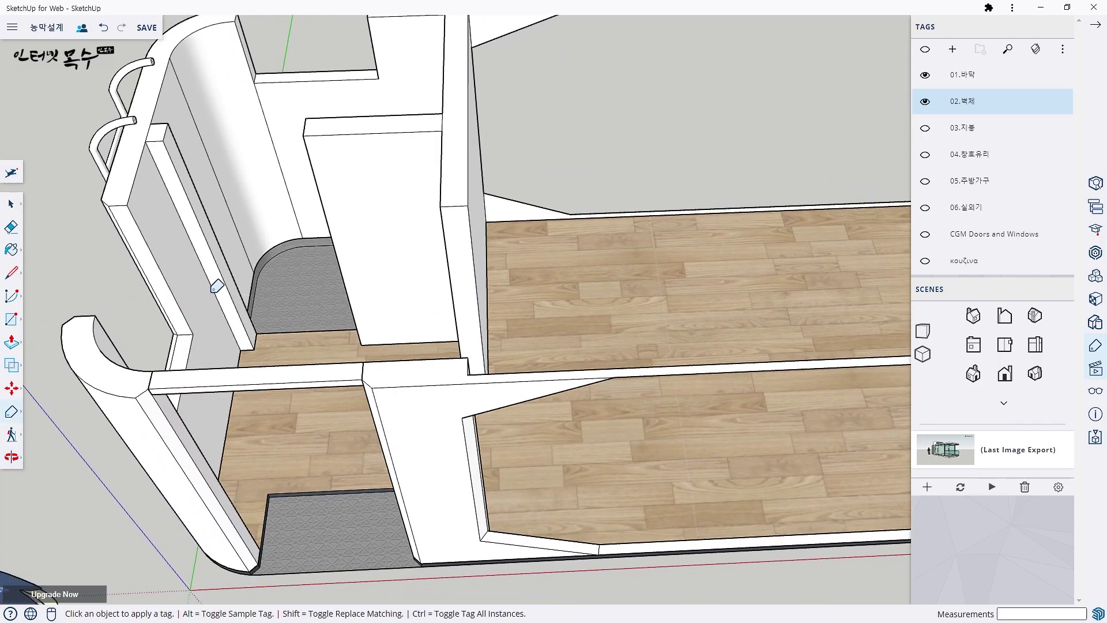
pyautogui.scroll(-3, 378, 240)
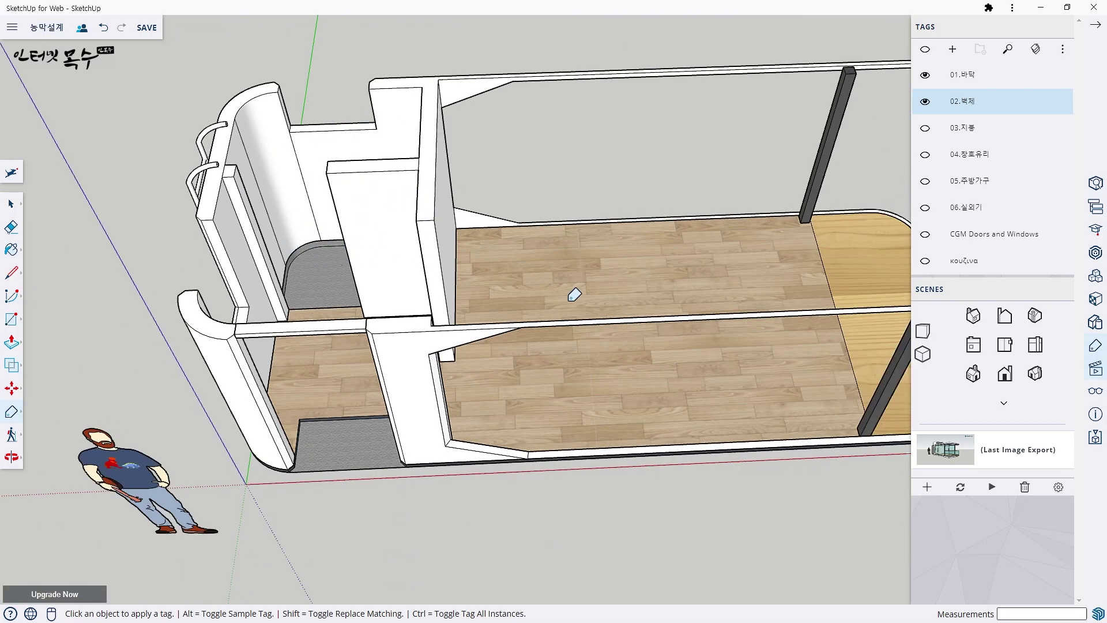
# - Orbit around the rounded floor plan to an oblique overview of the walls
pyautogui.moveTo(575, 295)
pyautogui.mouseDown(button='middle')
pyautogui.moveTo(662, 344)
pyautogui.moveTo(430, 323)
pyautogui.moveTo(465, 323)
pyautogui.mouseUp(button='middle')
pyautogui.moveTo(525, 342)
pyautogui.mouseDown(button='middle')
pyautogui.moveTo(455, 307)
pyautogui.moveTo(538, 351)
pyautogui.moveTo(554, 499)
pyautogui.moveTo(502, 388)
pyautogui.moveTo(489, 387)
pyautogui.moveTo(507, 396)
pyautogui.moveTo(502, 383)
pyautogui.mouseUp(button='middle')
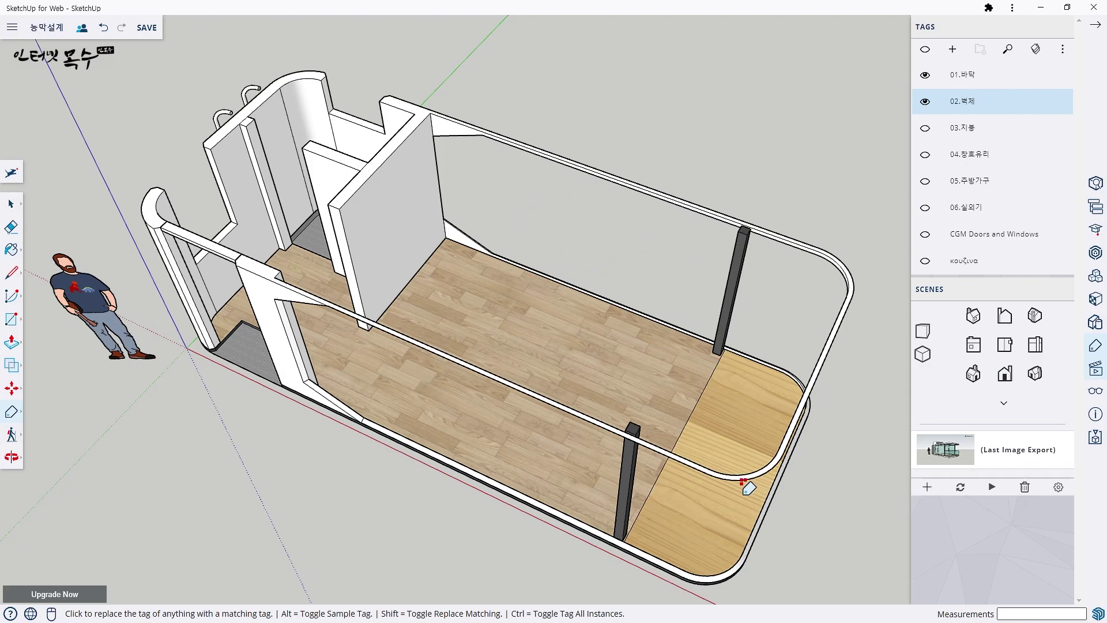
pyautogui.moveTo(765, 491)
pyautogui.mouseDown(button='middle')
pyautogui.moveTo(725, 470)
pyautogui.moveTo(755, 279)
pyautogui.mouseUp(button='middle')
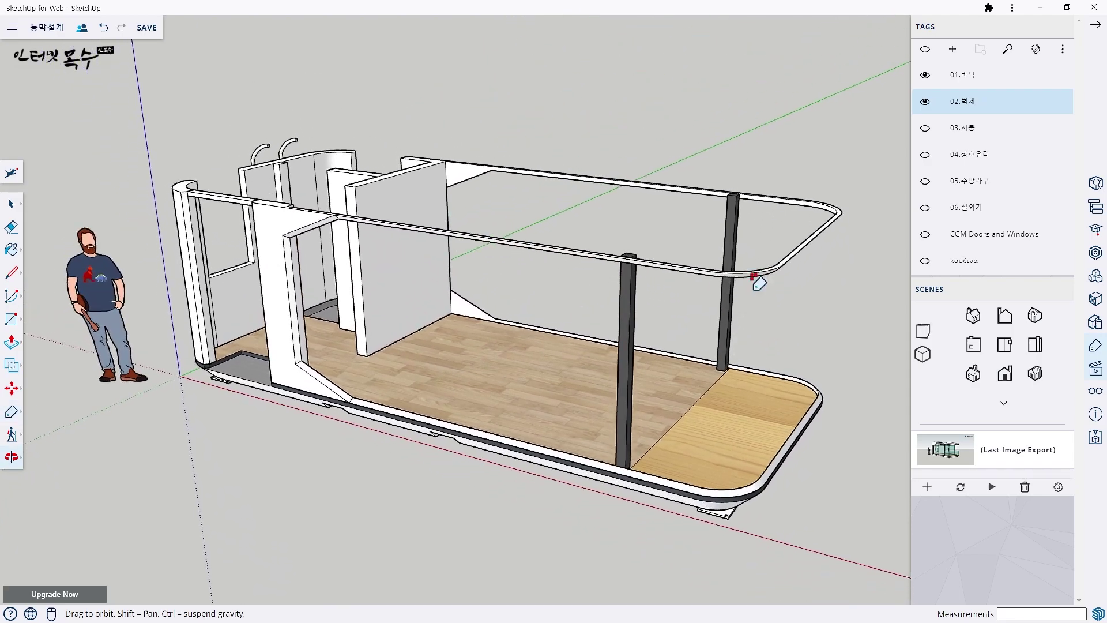
pyautogui.moveTo(731, 403); pyautogui.dragTo(749, 286, button='middle')
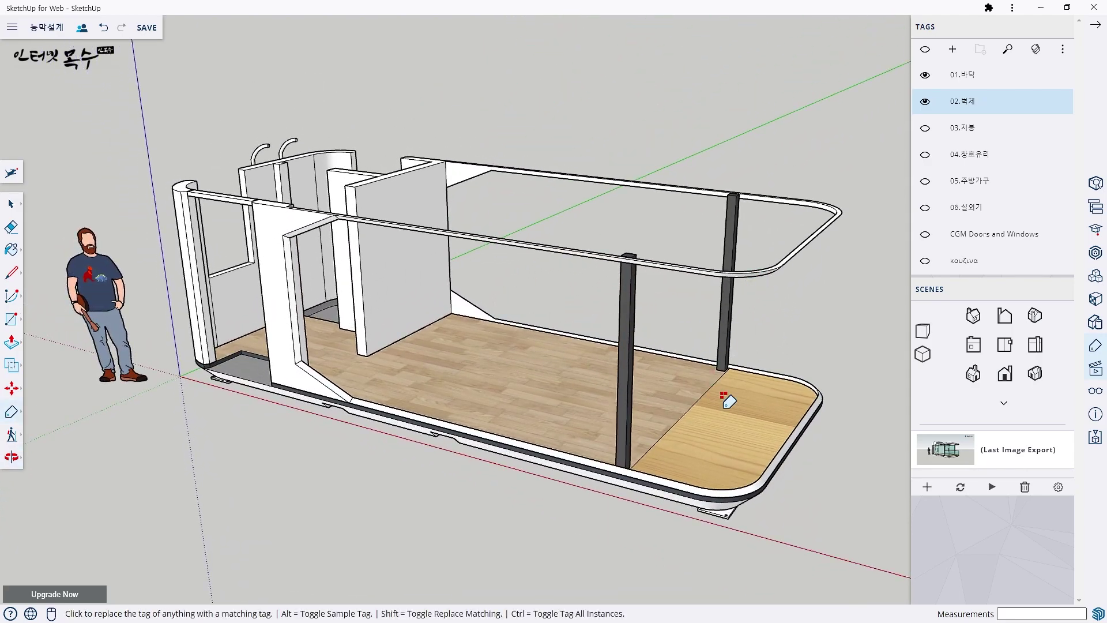
pyautogui.moveTo(729, 396)
pyautogui.mouseDown(button='middle')
pyautogui.moveTo(353, 390)
pyautogui.moveTo(358, 358)
pyautogui.moveTo(439, 353)
pyautogui.moveTo(420, 375)
pyautogui.moveTo(738, 405)
pyautogui.moveTo(607, 388)
pyautogui.moveTo(519, 403)
pyautogui.moveTo(486, 386)
pyautogui.moveTo(680, 364)
pyautogui.mouseUp(button='middle')
pyautogui.moveTo(663, 309)
pyautogui.mouseDown(button='middle')
pyautogui.moveTo(413, 341)
pyautogui.moveTo(526, 346)
pyautogui.moveTo(508, 220)
pyautogui.moveTo(522, 132)
pyautogui.moveTo(598, 217)
pyautogui.moveTo(569, 178)
pyautogui.mouseUp(button='middle')
pyautogui.click(925, 128)
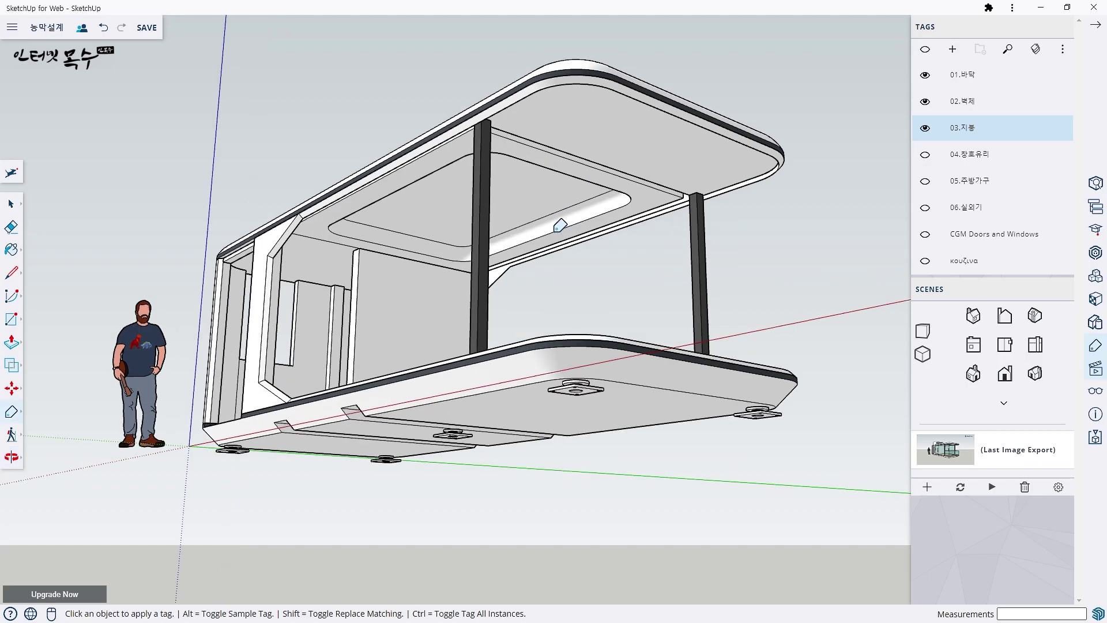
pyautogui.moveTo(560, 226); pyautogui.dragTo(513, 346, button='middle')
pyautogui.moveTo(415, 327)
pyautogui.mouseDown(button='middle')
pyautogui.moveTo(437, 346)
pyautogui.moveTo(560, 384)
pyautogui.moveTo(541, 410)
pyautogui.moveTo(522, 282)
pyautogui.moveTo(544, 351)
pyautogui.moveTo(533, 385)
pyautogui.moveTo(525, 374)
pyautogui.mouseUp(button='middle')
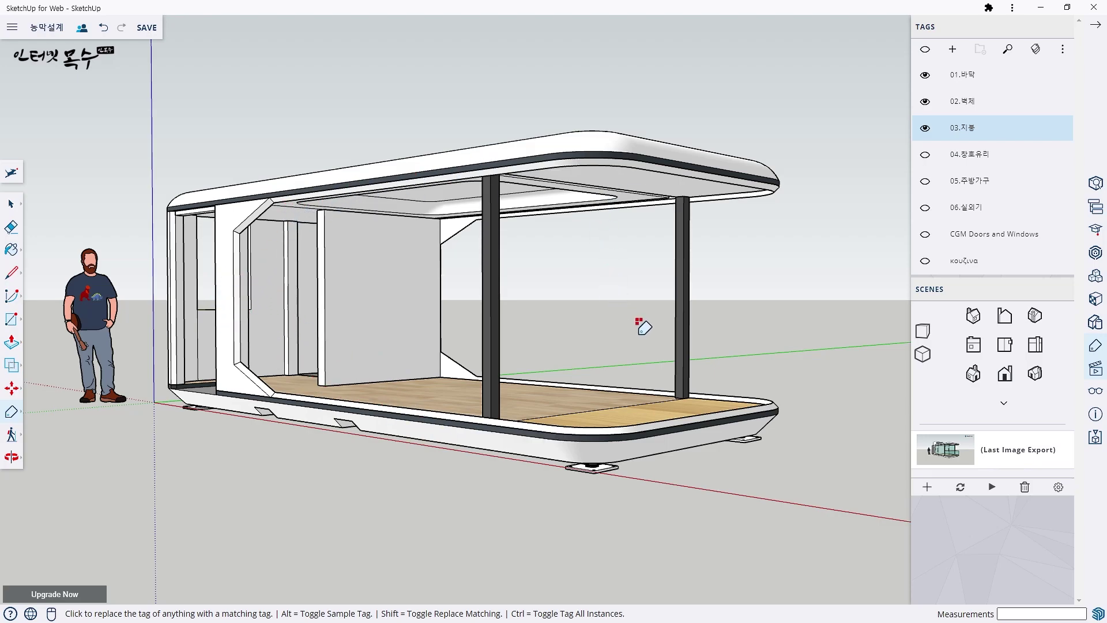
pyautogui.moveTo(643, 327)
pyautogui.mouseDown(button='middle')
pyautogui.moveTo(548, 237)
pyautogui.moveTo(541, 289)
pyautogui.mouseUp(button='middle')
pyautogui.scroll(5, 495, 202)
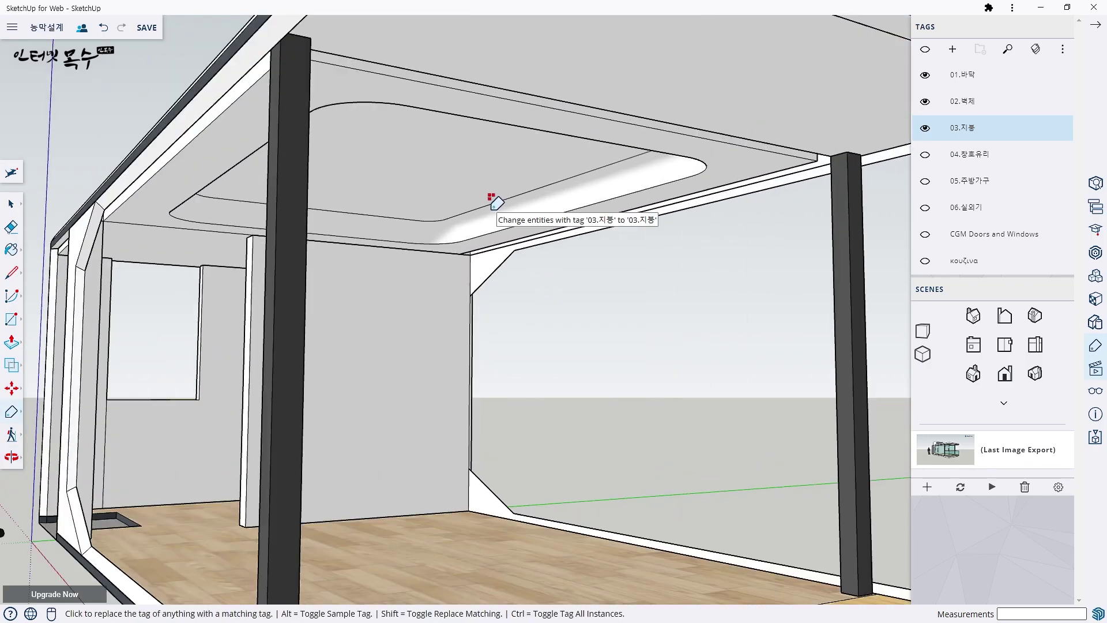
pyautogui.scroll(-5, 492, 197)
pyautogui.moveTo(491, 198)
pyautogui.mouseDown(button='middle')
pyautogui.moveTo(424, 225)
pyautogui.moveTo(454, 281)
pyautogui.moveTo(420, 218)
pyautogui.mouseUp(button='middle')
pyautogui.scroll(5, 422, 212)
pyautogui.scroll(3, 461, 231)
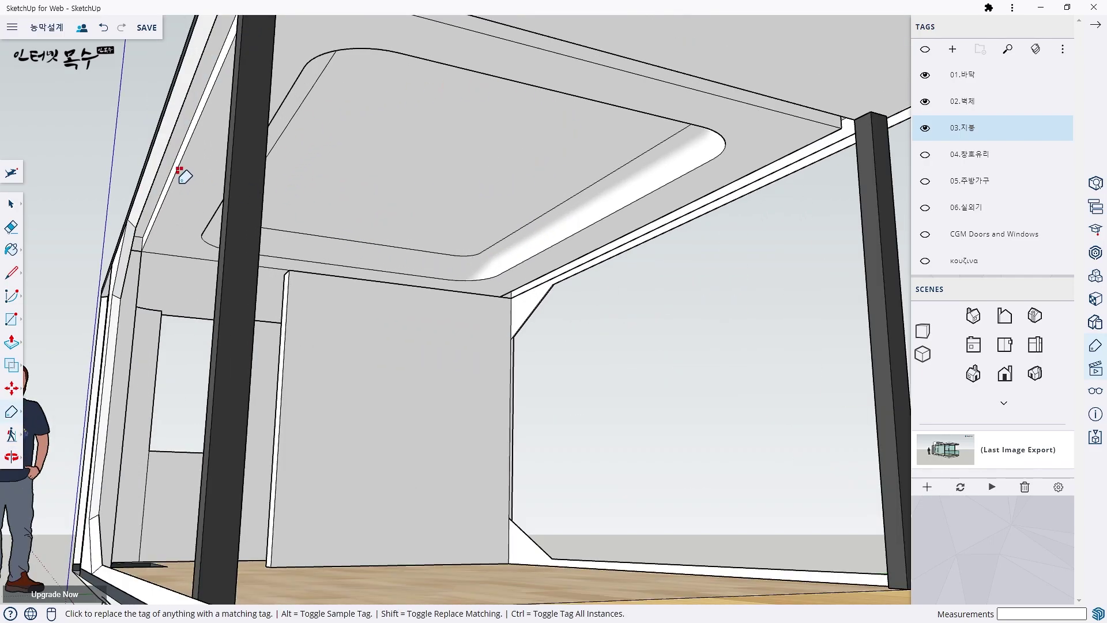
pyautogui.moveTo(668, 219)
pyautogui.mouseDown(button='middle')
pyautogui.moveTo(504, 205)
pyautogui.moveTo(551, 223)
pyautogui.moveTo(515, 298)
pyautogui.mouseUp(button='middle')
pyautogui.scroll(3, 510, 288)
pyautogui.scroll(2, 505, 208)
pyautogui.moveTo(505, 205)
pyautogui.mouseDown(button='middle')
pyautogui.moveTo(511, 188)
pyautogui.moveTo(464, 201)
pyautogui.mouseUp(button='middle')
pyautogui.scroll(-2, 465, 102)
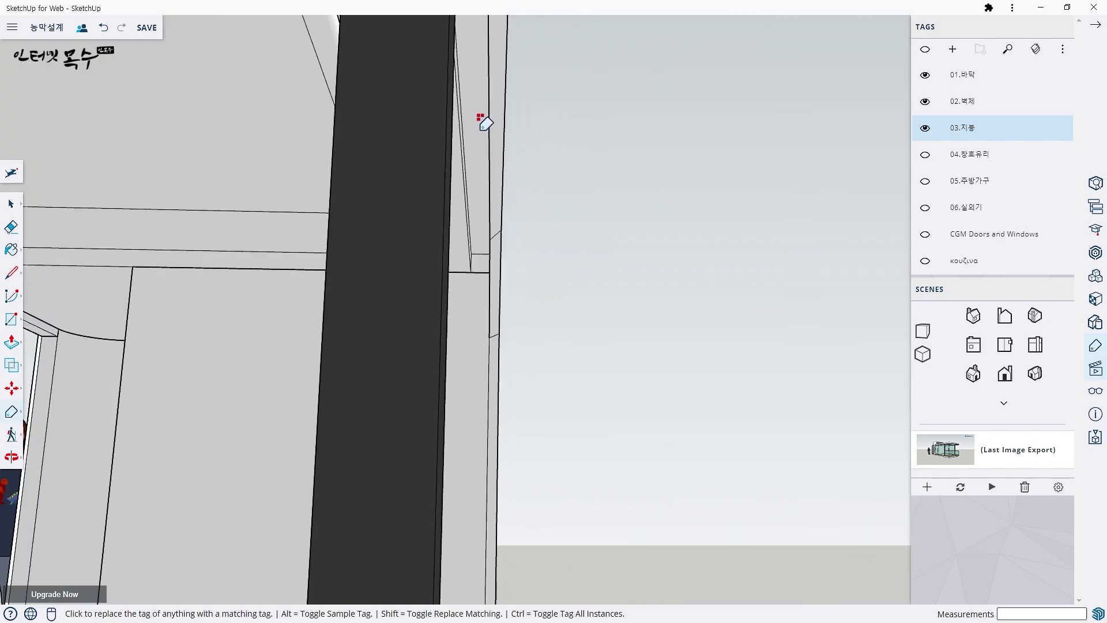
pyautogui.scroll(-3, 482, 116)
pyautogui.scroll(-3, 462, 136)
pyautogui.scroll(-3, 447, 148)
pyautogui.moveTo(414, 148)
pyautogui.mouseDown(button='middle')
pyautogui.moveTo(507, 167)
pyautogui.moveTo(583, 92)
pyautogui.mouseUp(button='middle')
pyautogui.scroll(2, 346, 132)
pyautogui.scroll(5, 294, 115)
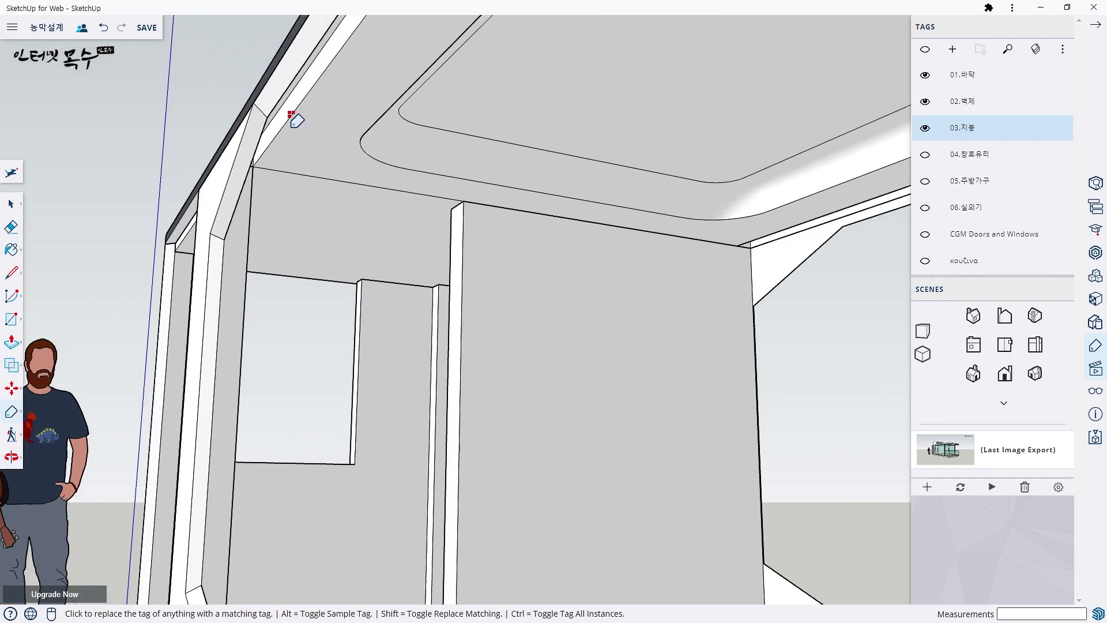
pyautogui.scroll(2, 323, 130)
pyautogui.moveTo(323, 131)
pyautogui.mouseDown(button='middle')
pyautogui.moveTo(268, 173)
pyautogui.moveTo(304, 179)
pyautogui.mouseUp(button='middle')
pyautogui.scroll(-3, 370, 156)
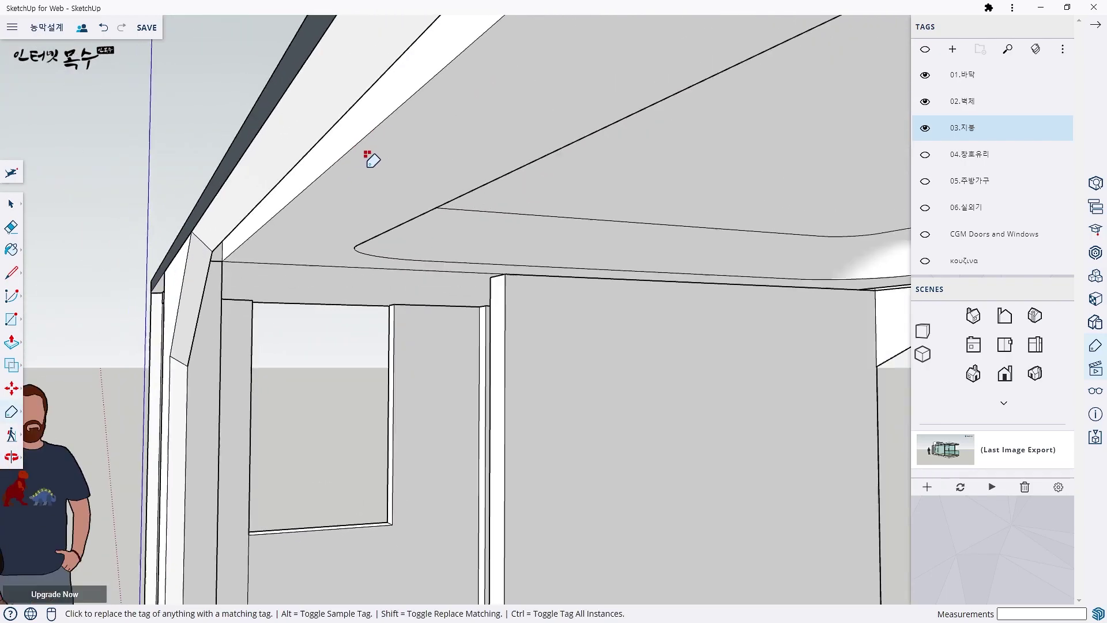
pyautogui.scroll(-3, 382, 152)
pyautogui.scroll(-3, 383, 155)
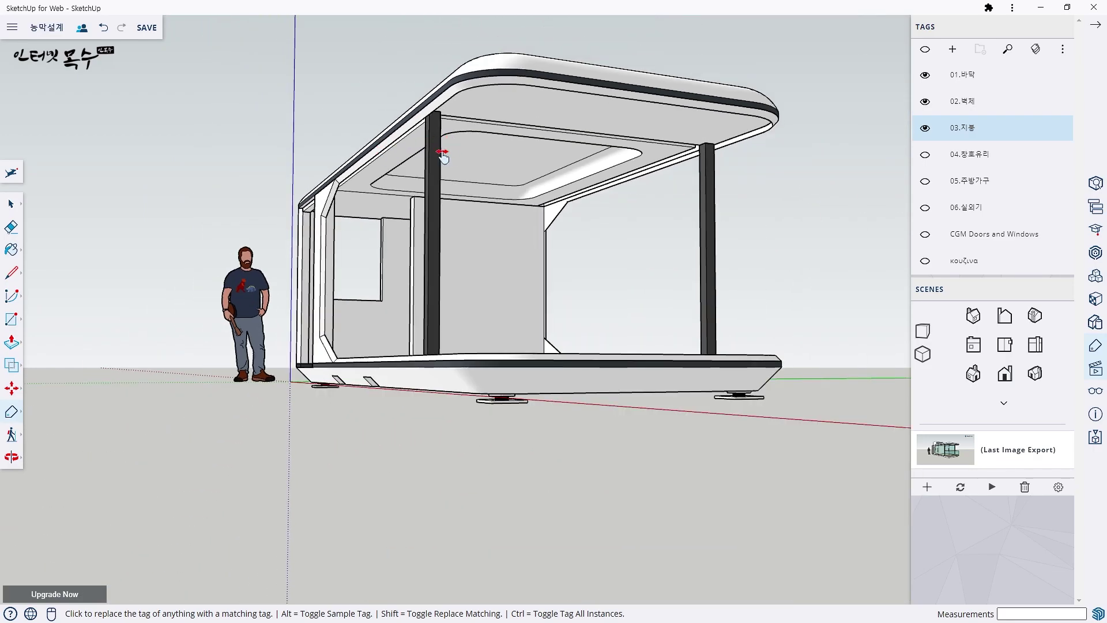
pyautogui.moveTo(445, 153)
pyautogui.mouseDown(button='middle')
pyautogui.moveTo(339, 156)
pyautogui.moveTo(383, 296)
pyautogui.moveTo(472, 248)
pyautogui.mouseUp(button='middle')
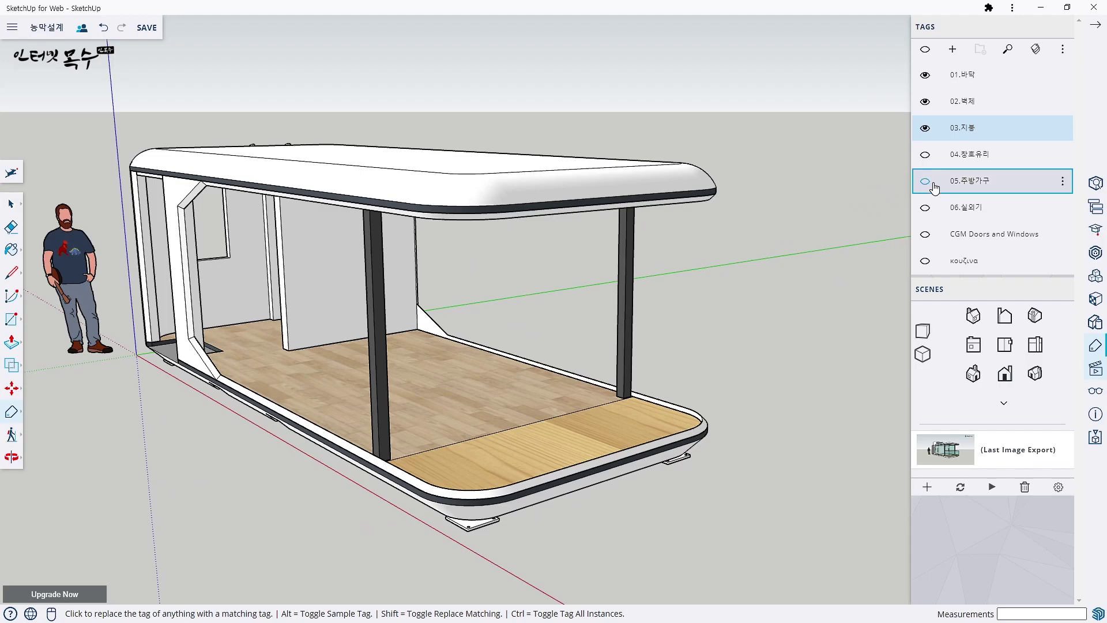
# - Show the 04.창호유리 tag and orbit around the glass door and glazed front
pyautogui.click(925, 157)
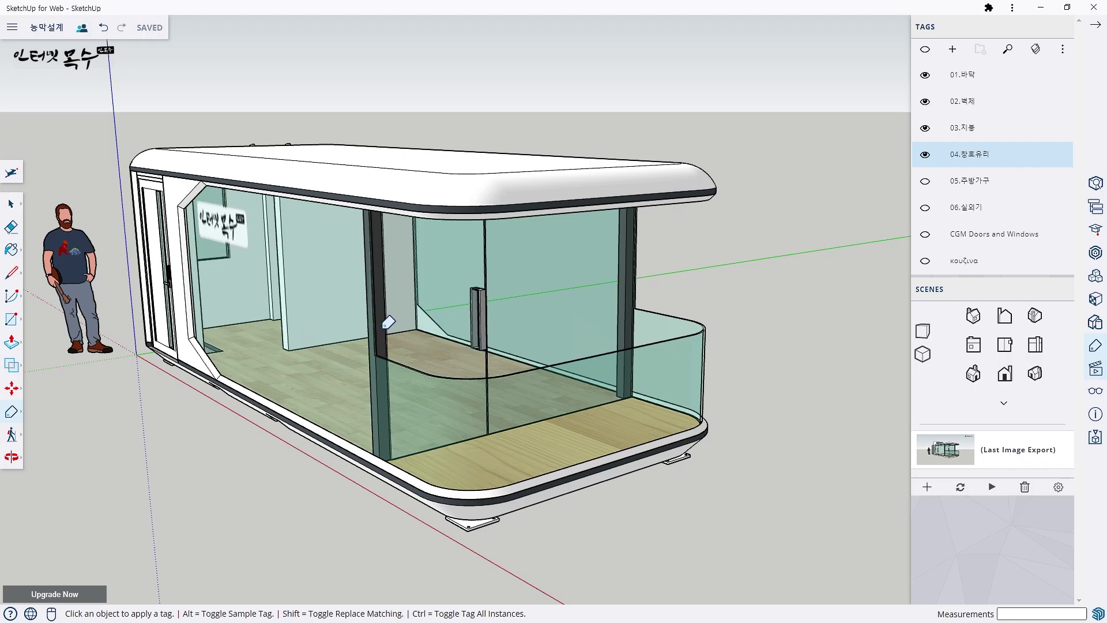
pyautogui.scroll(3, 473, 336)
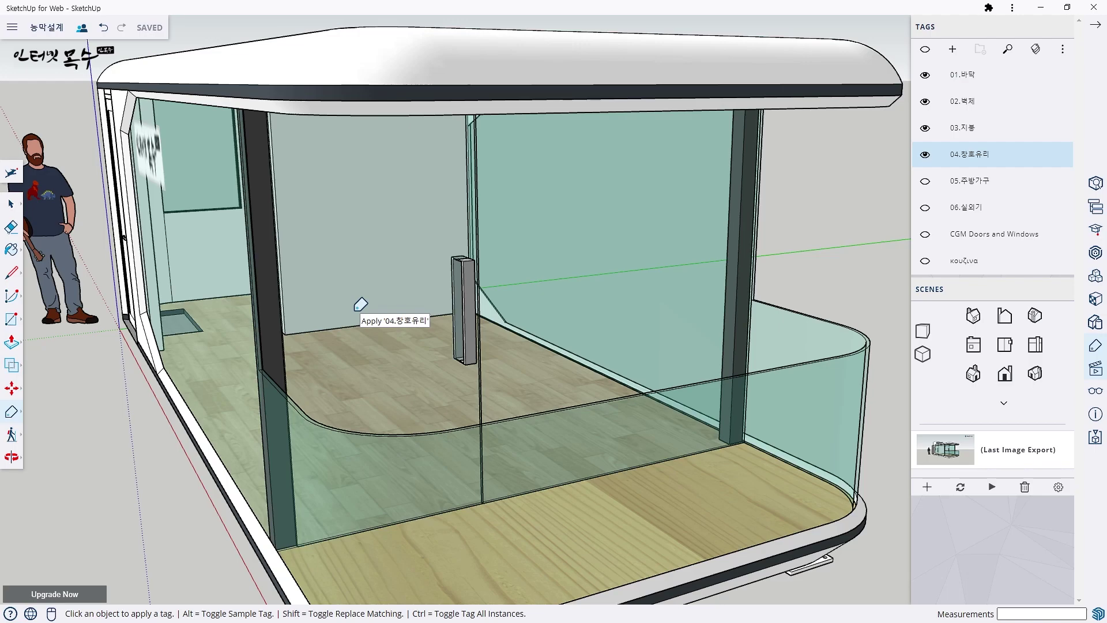
pyautogui.scroll(-2, 226, 351)
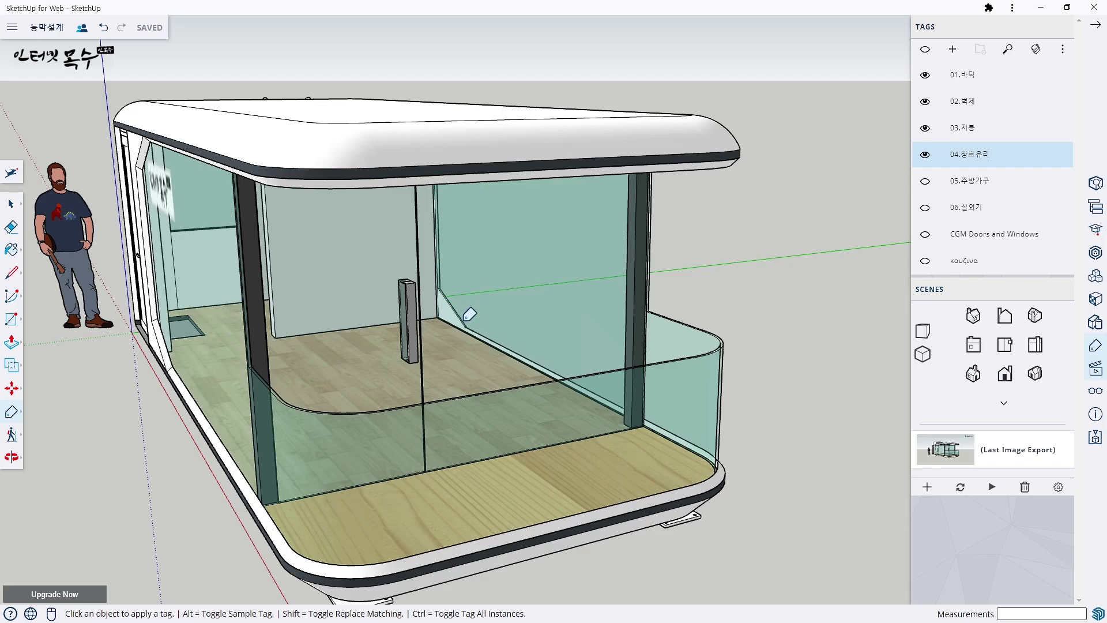
pyautogui.moveTo(288, 398)
pyautogui.mouseDown(button='middle')
pyautogui.moveTo(593, 301)
pyautogui.moveTo(627, 277)
pyautogui.mouseUp(button='middle')
pyautogui.moveTo(366, 323); pyautogui.dragTo(490, 328, button='middle')
pyautogui.scroll(-3, 601, 280)
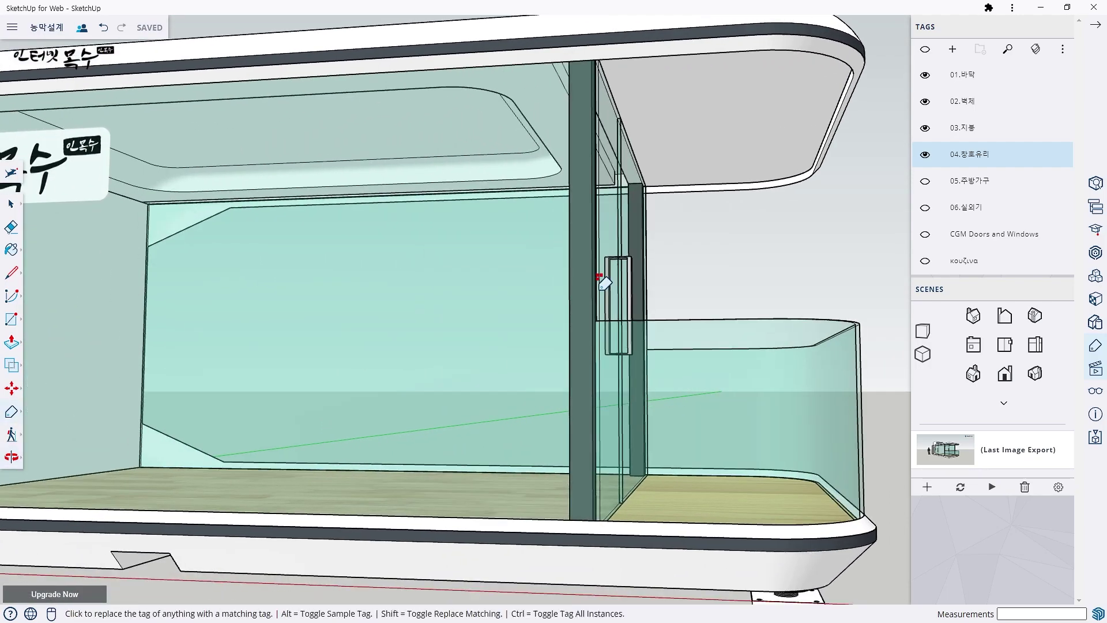
pyautogui.scroll(-2, 586, 296)
pyautogui.moveTo(595, 308)
pyautogui.mouseDown(button='middle')
pyautogui.moveTo(482, 358)
pyautogui.moveTo(625, 321)
pyautogui.moveTo(662, 395)
pyautogui.moveTo(555, 383)
pyautogui.moveTo(570, 354)
pyautogui.moveTo(548, 340)
pyautogui.moveTo(556, 370)
pyautogui.moveTo(593, 371)
pyautogui.moveTo(579, 345)
pyautogui.mouseUp(button='middle')
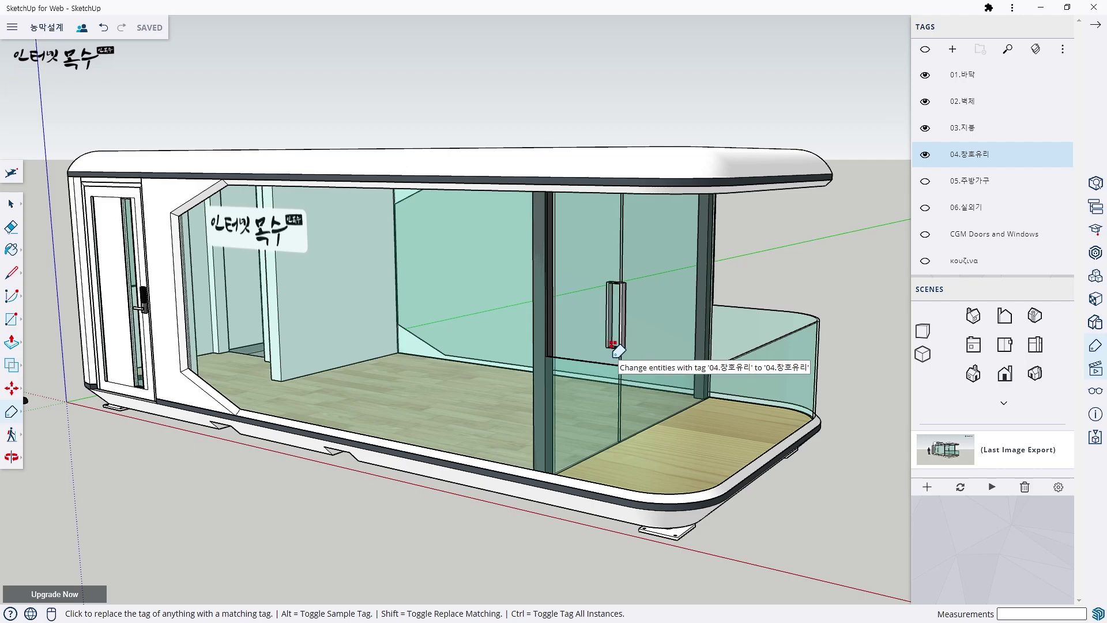
# - Show the 05.주방가구 kitchen tag and zoom and orbit around the cabinet and pillar
pyautogui.click(929, 183)
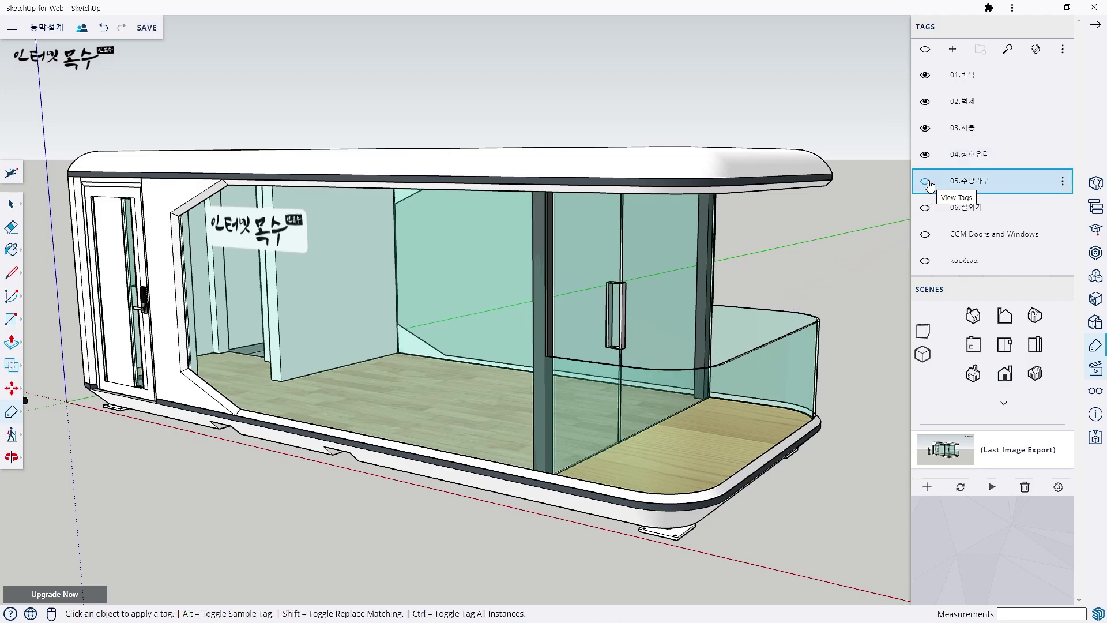
pyautogui.click(925, 181)
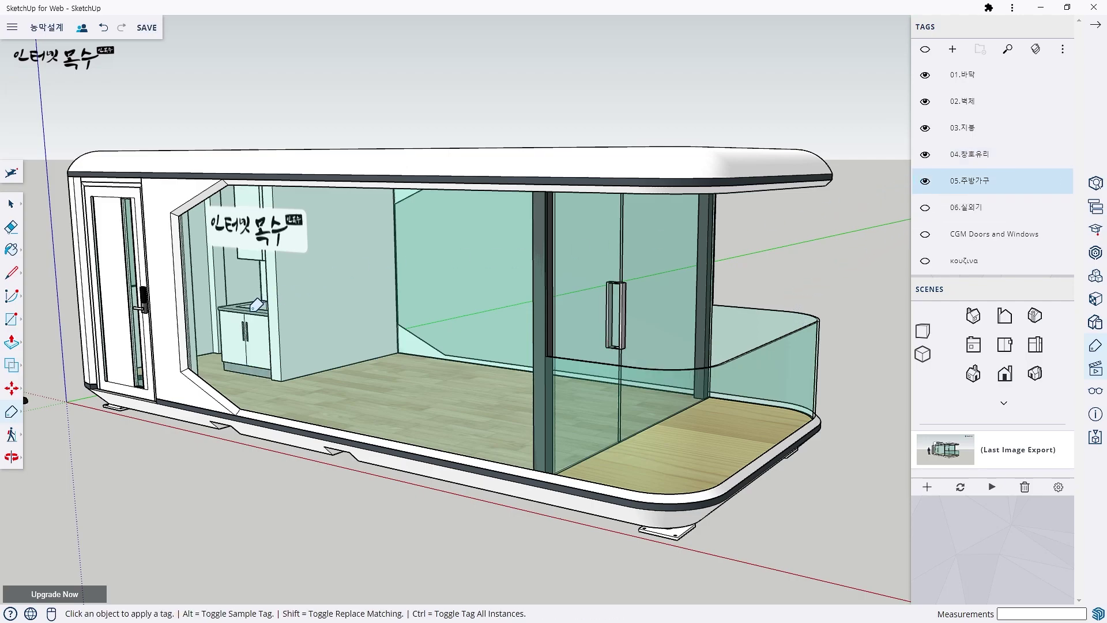
pyautogui.scroll(2, 256, 305)
pyautogui.scroll(2, 256, 304)
pyautogui.scroll(2, 257, 304)
pyautogui.scroll(3, 230, 317)
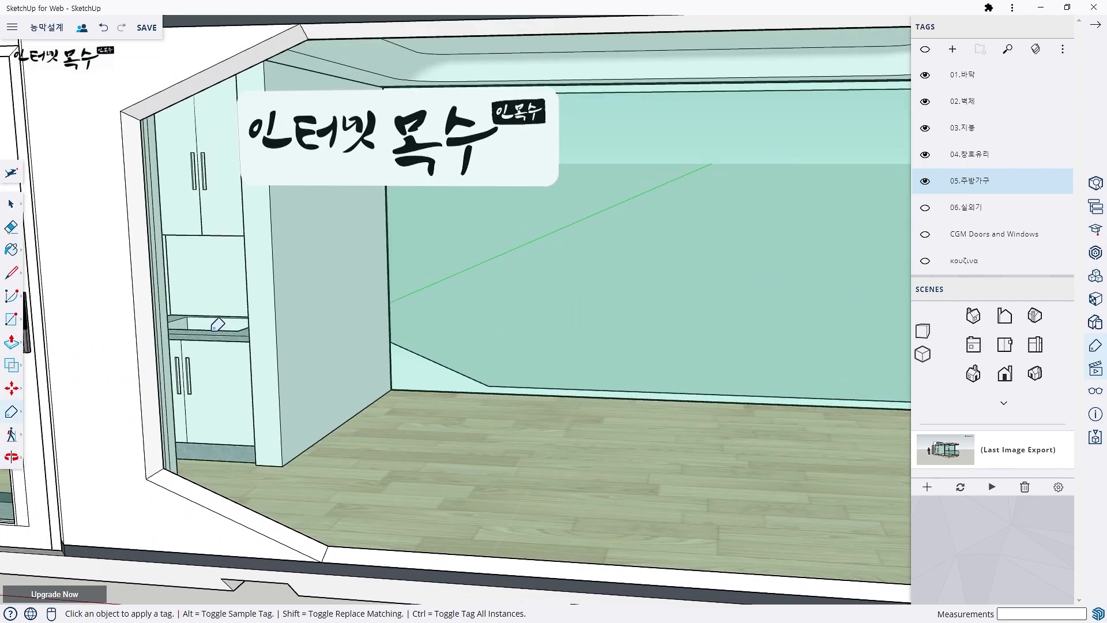
pyautogui.scroll(2, 217, 324)
pyautogui.moveTo(215, 321)
pyautogui.mouseDown(button='middle')
pyautogui.moveTo(380, 352)
pyautogui.moveTo(408, 386)
pyautogui.moveTo(323, 323)
pyautogui.moveTo(403, 371)
pyautogui.moveTo(405, 361)
pyautogui.moveTo(430, 403)
pyautogui.moveTo(498, 446)
pyautogui.mouseUp(button='middle')
pyautogui.scroll(2, 320, 327)
pyautogui.scroll(2, 320, 327)
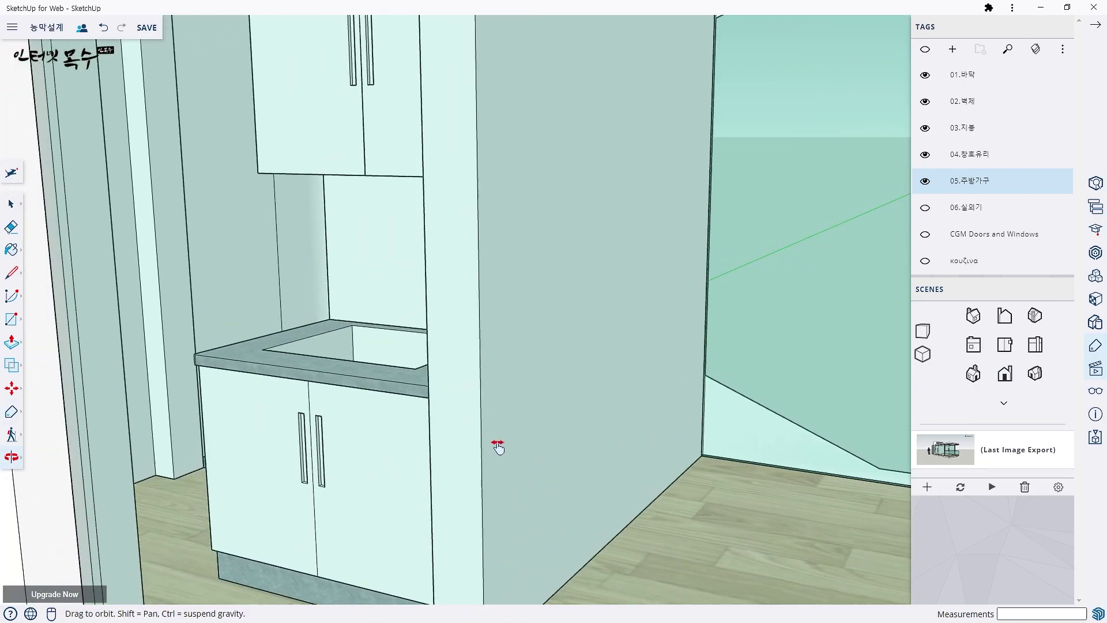
pyautogui.scroll(-2, 499, 438)
pyautogui.scroll(-2, 500, 432)
pyautogui.scroll(-1, 499, 432)
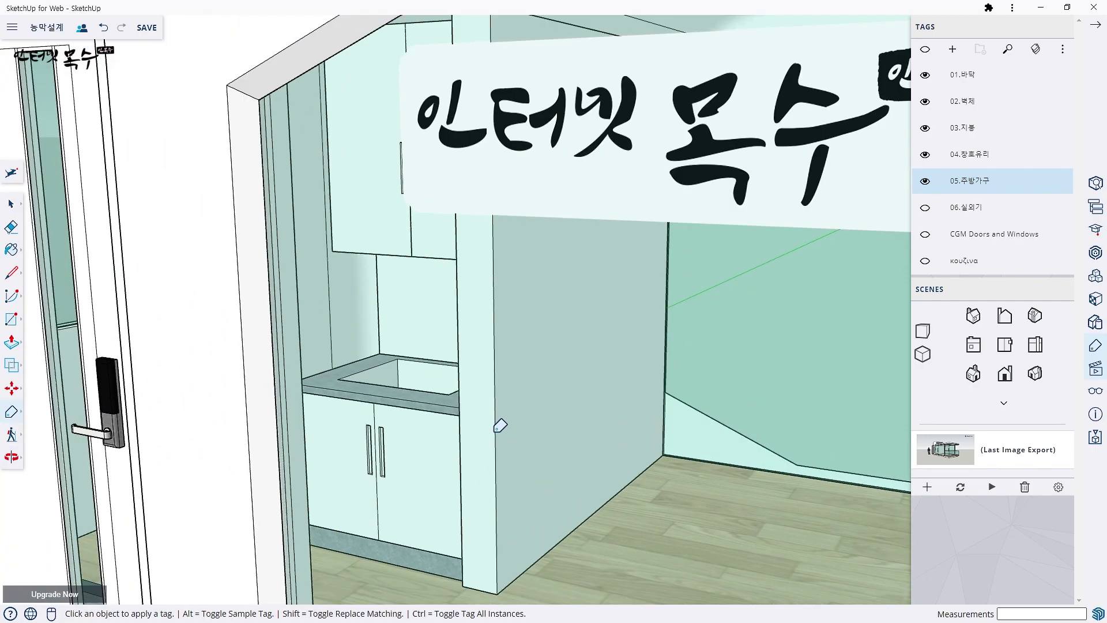
pyautogui.scroll(2, 499, 425)
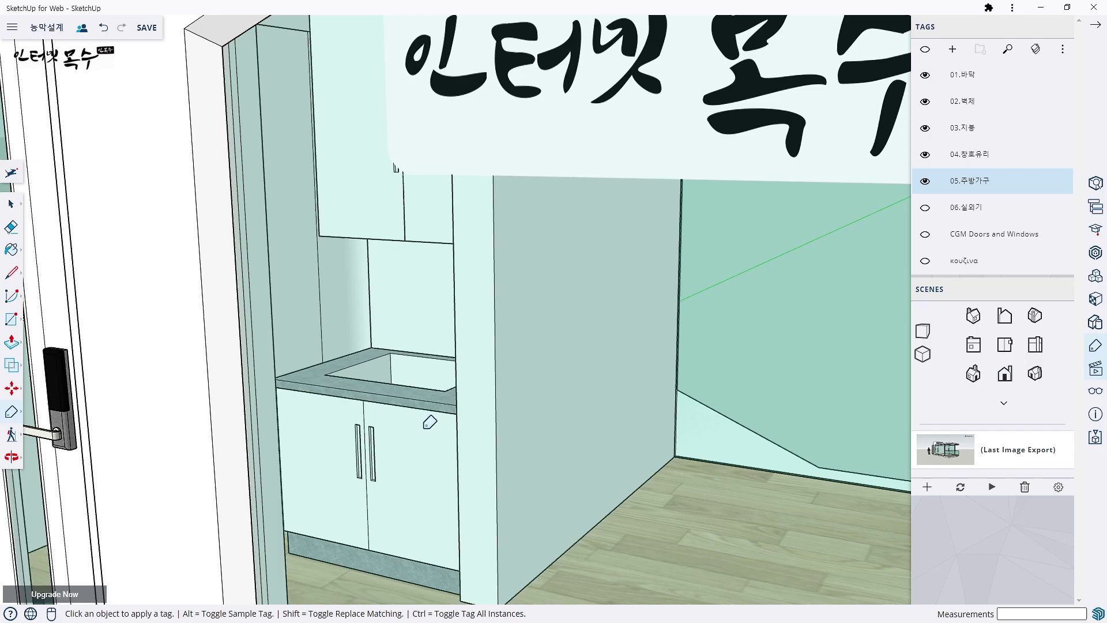
pyautogui.moveTo(430, 422)
pyautogui.mouseDown(button='middle')
pyautogui.moveTo(553, 425)
pyautogui.moveTo(415, 375)
pyautogui.moveTo(366, 405)
pyautogui.moveTo(375, 447)
pyautogui.moveTo(407, 390)
pyautogui.mouseUp(button='middle')
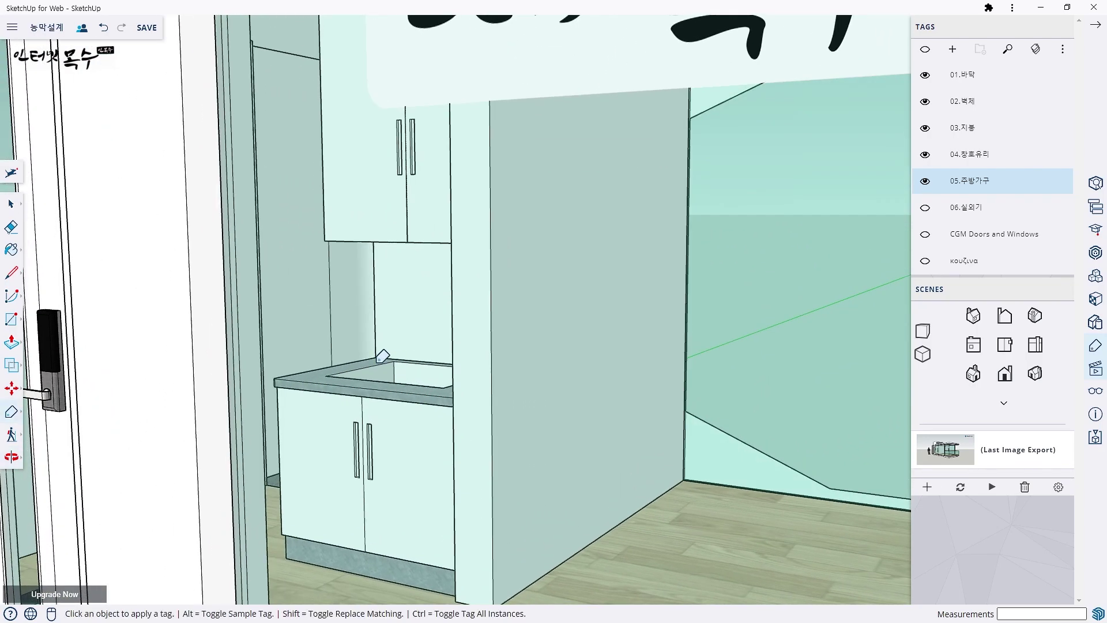
# - Show the κουζινα sink and faucet tag, then zoom out to a front-on view
pyautogui.click(925, 261)
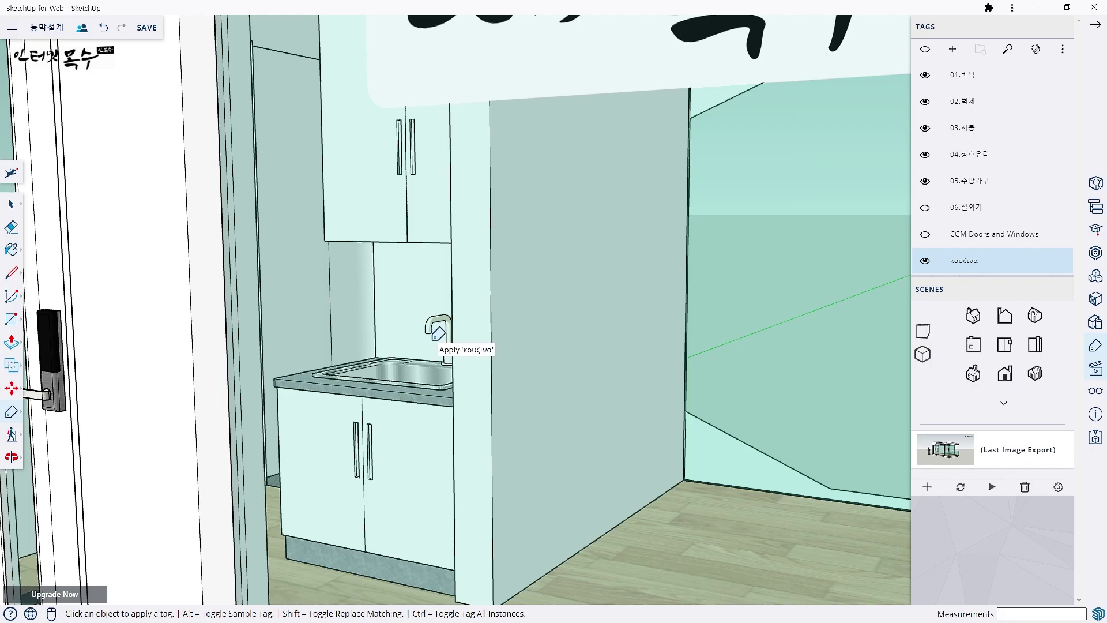
pyautogui.moveTo(423, 346)
pyautogui.mouseDown(button='middle')
pyautogui.moveTo(469, 395)
pyautogui.moveTo(457, 403)
pyautogui.moveTo(455, 387)
pyautogui.mouseUp(button='middle')
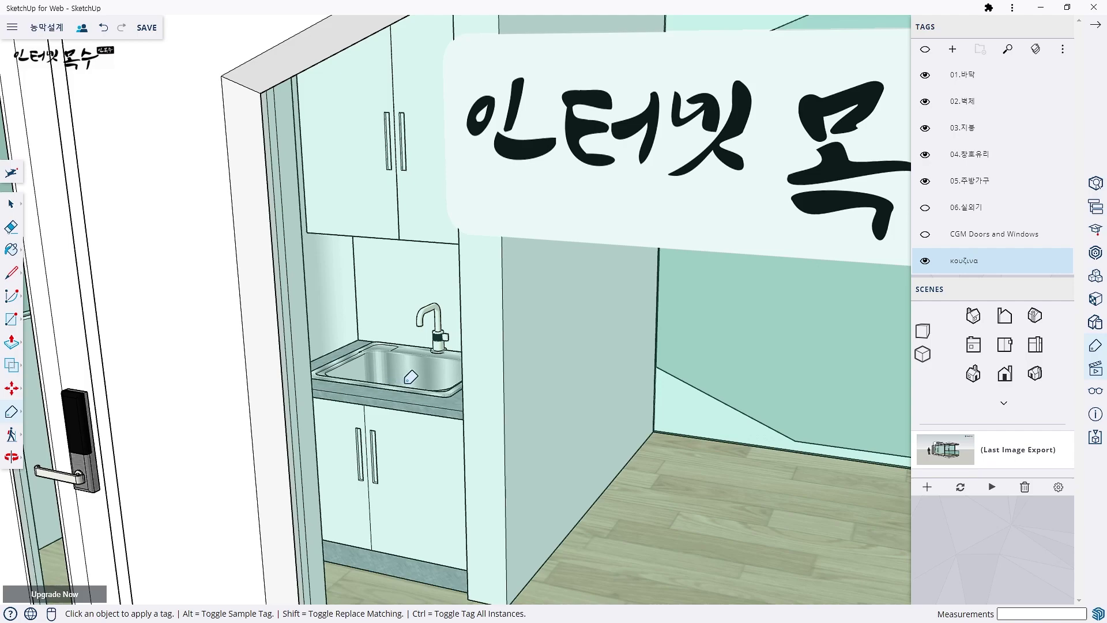
pyautogui.scroll(-3, 426, 378)
pyautogui.scroll(-3, 426, 378)
pyautogui.scroll(-3, 427, 381)
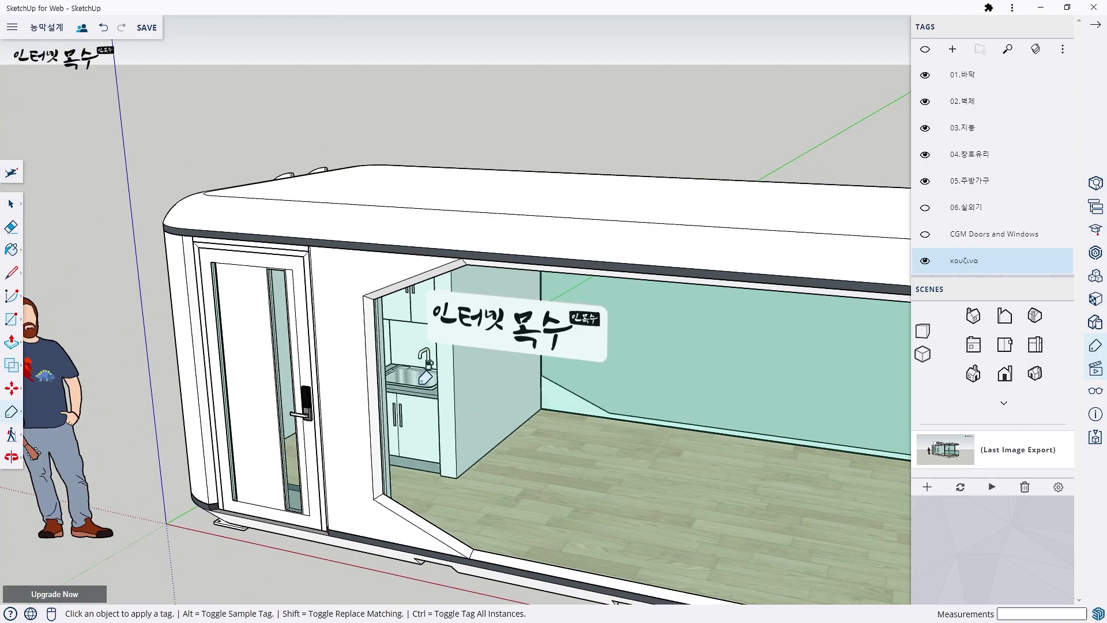
pyautogui.scroll(-2, 461, 397)
pyautogui.scroll(-2, 462, 397)
pyautogui.moveTo(461, 397); pyautogui.dragTo(397, 316, button='middle')
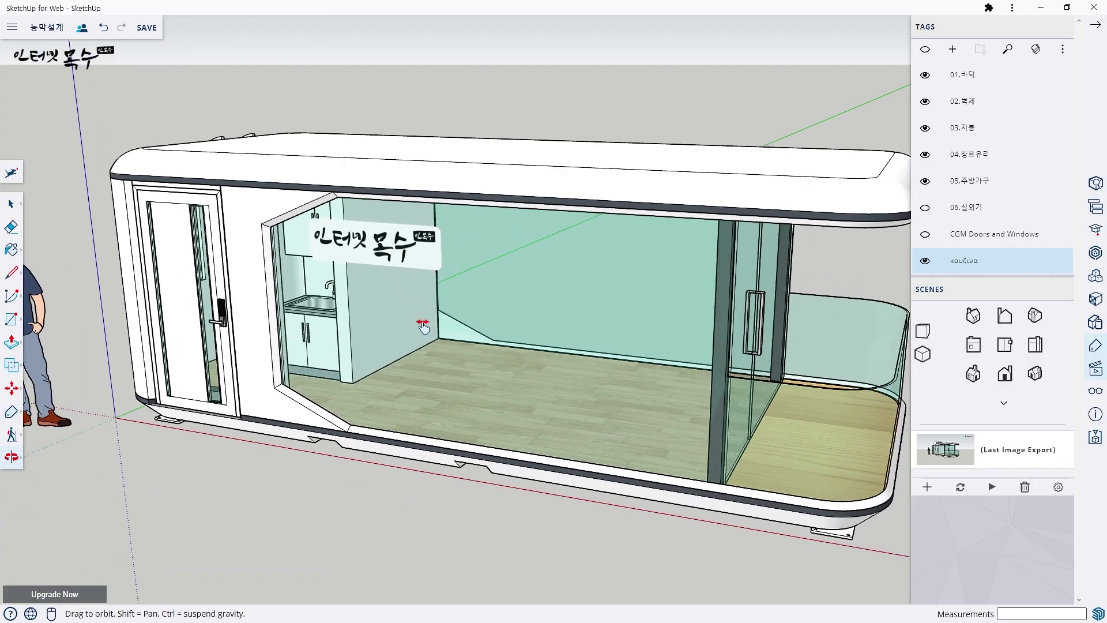
pyautogui.moveTo(506, 350)
pyautogui.mouseDown(button='middle')
pyautogui.moveTo(457, 367)
pyautogui.moveTo(684, 347)
pyautogui.mouseUp(button='middle')
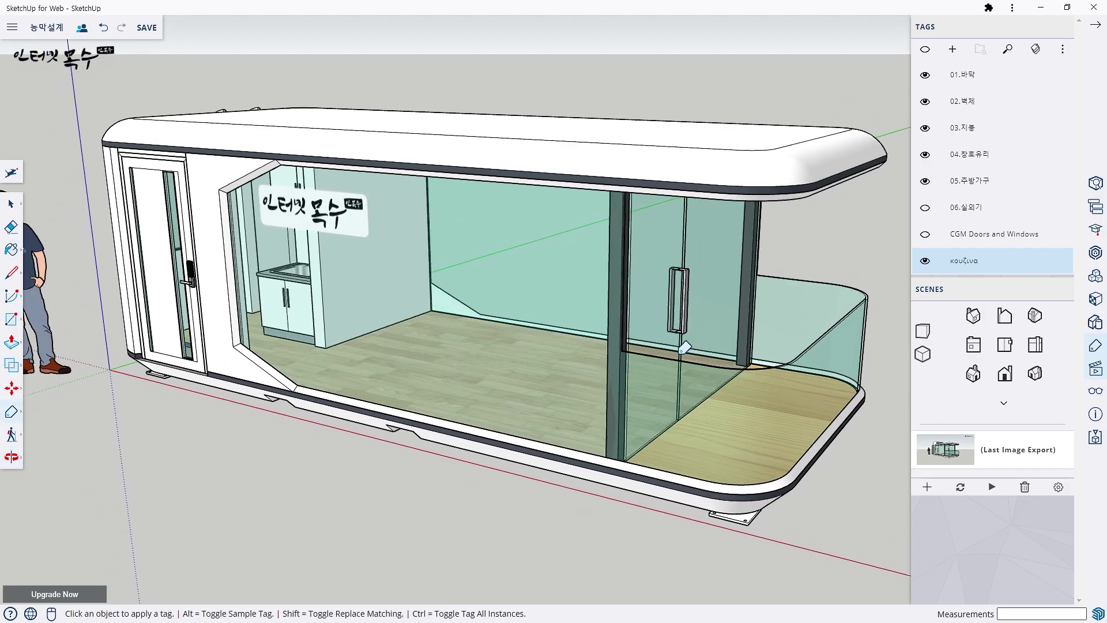
# - Show the 06.실외기 tag and orbit to look down on the rooftop outdoor unit
pyautogui.click(925, 207)
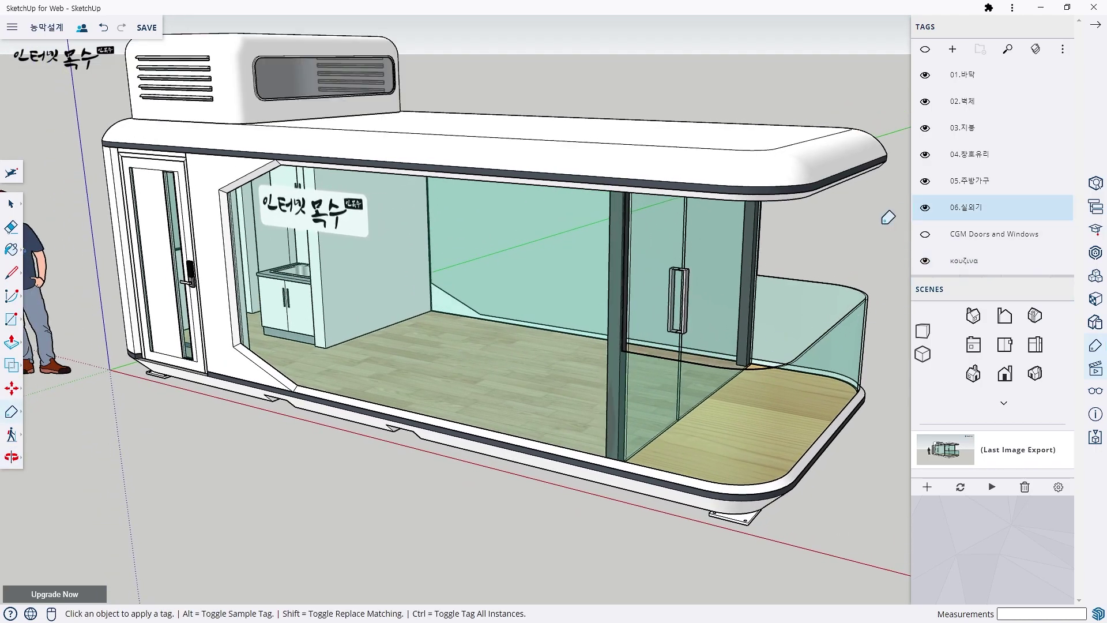
pyautogui.moveTo(411, 249)
pyautogui.mouseDown(button='middle')
pyautogui.moveTo(400, 283)
pyautogui.moveTo(208, 97)
pyautogui.mouseUp(button='middle')
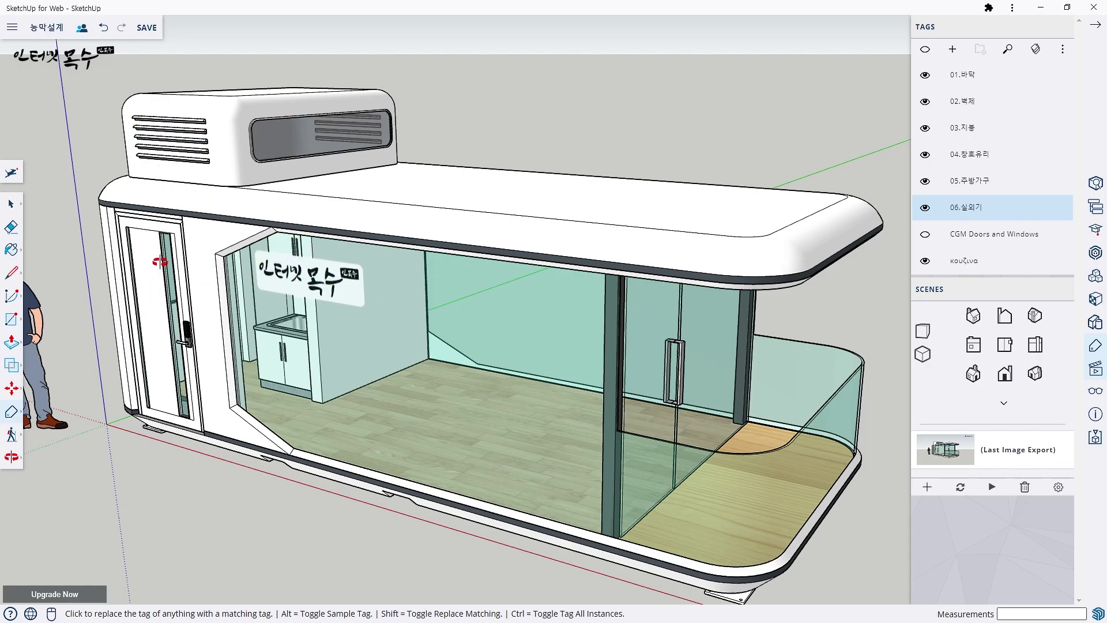
pyautogui.moveTo(160, 261)
pyautogui.mouseDown(button='middle')
pyautogui.moveTo(563, 257)
pyautogui.moveTo(187, 328)
pyautogui.moveTo(230, 314)
pyautogui.moveTo(230, 356)
pyautogui.moveTo(380, 306)
pyautogui.moveTo(388, 366)
pyautogui.moveTo(477, 326)
pyautogui.mouseUp(button='middle')
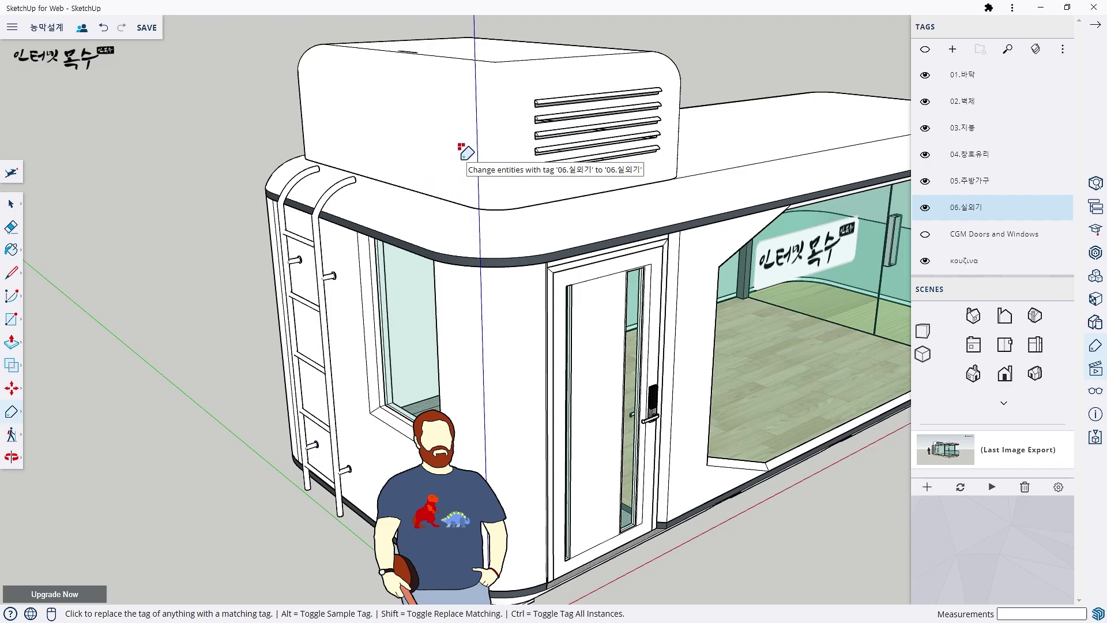
pyautogui.press('o')
pyautogui.moveTo(467, 170); pyautogui.dragTo(565, 87, button='middle')
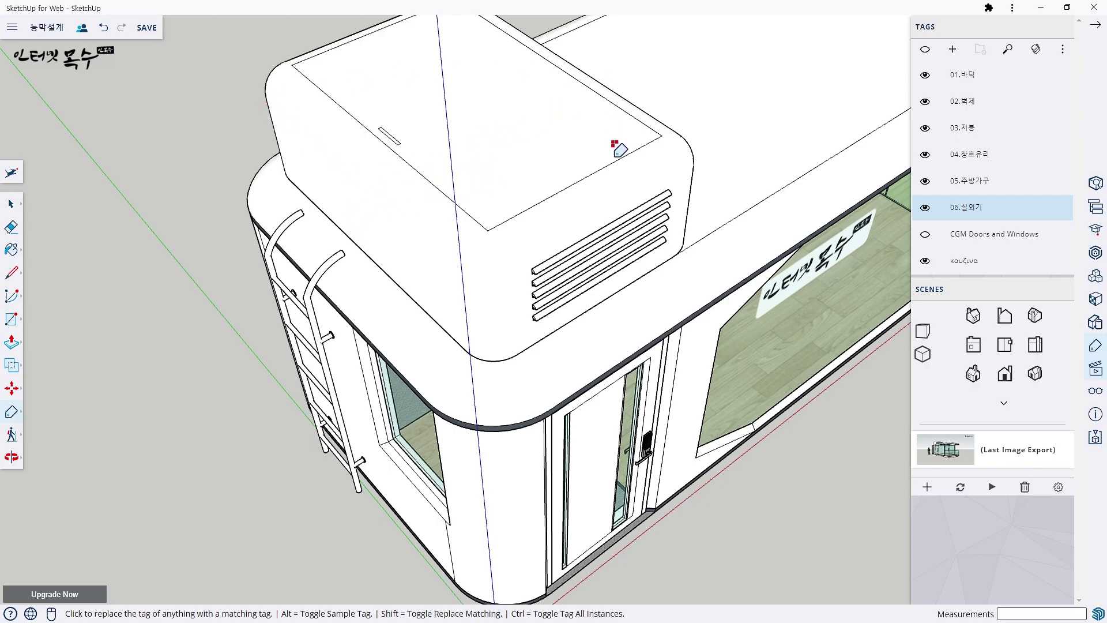
# - Orbit to a lower front view of the cabin and adjust the zoom
pyautogui.moveTo(553, 248)
pyautogui.mouseDown(button='middle')
pyautogui.moveTo(437, 211)
pyautogui.moveTo(559, 235)
pyautogui.moveTo(444, 321)
pyautogui.moveTo(400, 396)
pyautogui.moveTo(337, 339)
pyautogui.moveTo(365, 321)
pyautogui.moveTo(383, 343)
pyautogui.moveTo(416, 326)
pyautogui.mouseUp(button='middle')
pyautogui.scroll(-5, 558, 234)
pyautogui.scroll(2, 369, 321)
pyautogui.scroll(1, 511, 275)
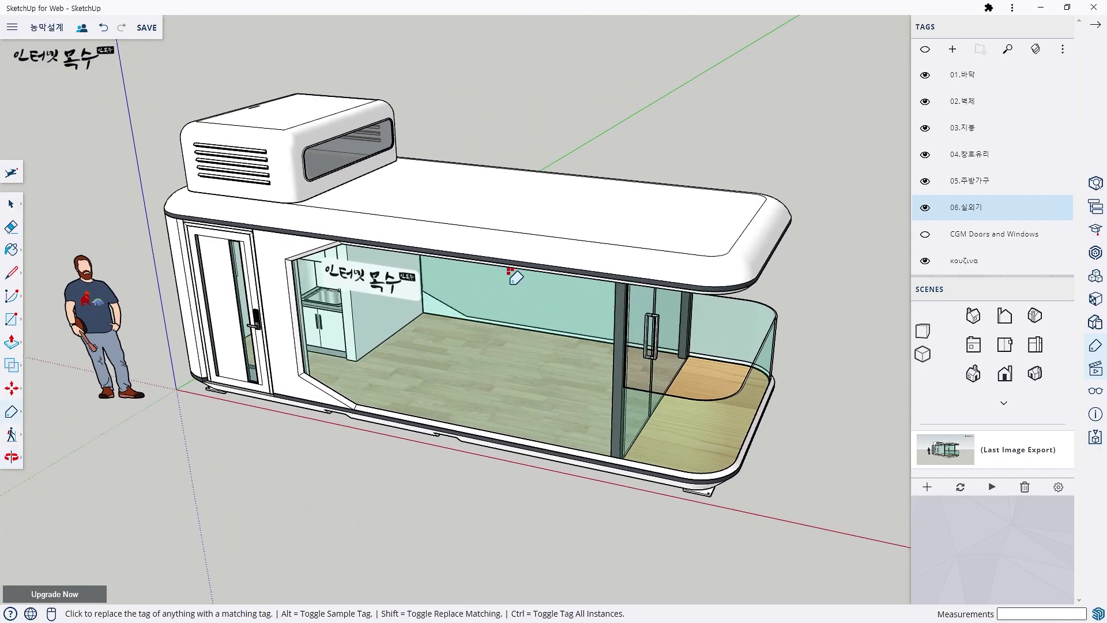
# - Make CGM Doors and Windows the active tag and zoom into the cabin to inspect the sink cabinet
pyautogui.click(924, 242)
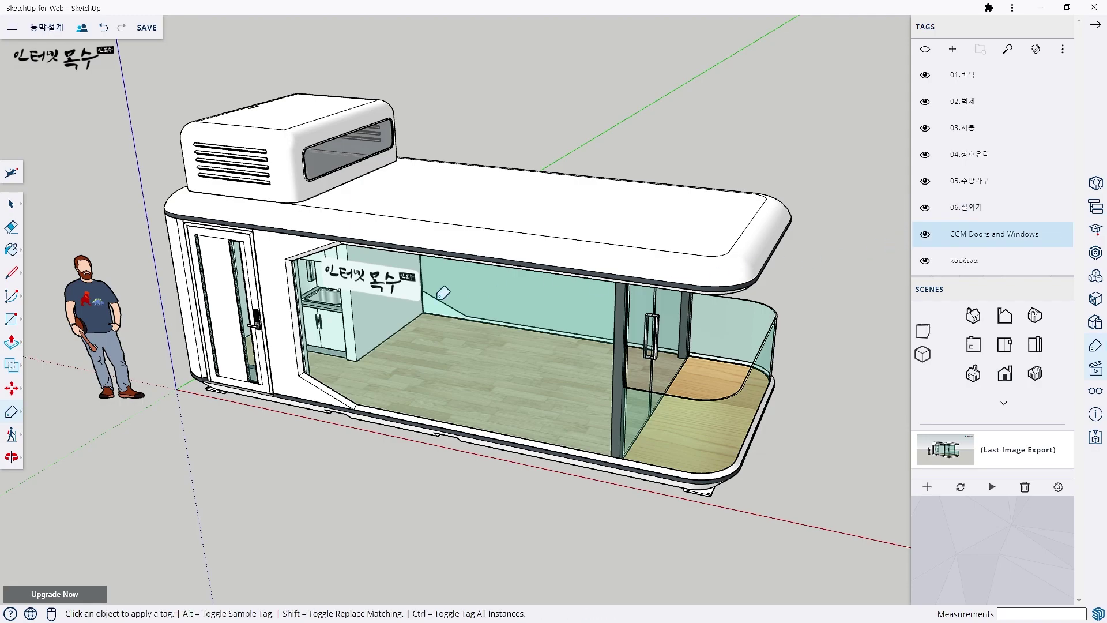
pyautogui.scroll(1, 443, 293)
pyautogui.scroll(3, 443, 300)
pyautogui.scroll(-3, 444, 311)
pyautogui.scroll(1, 445, 326)
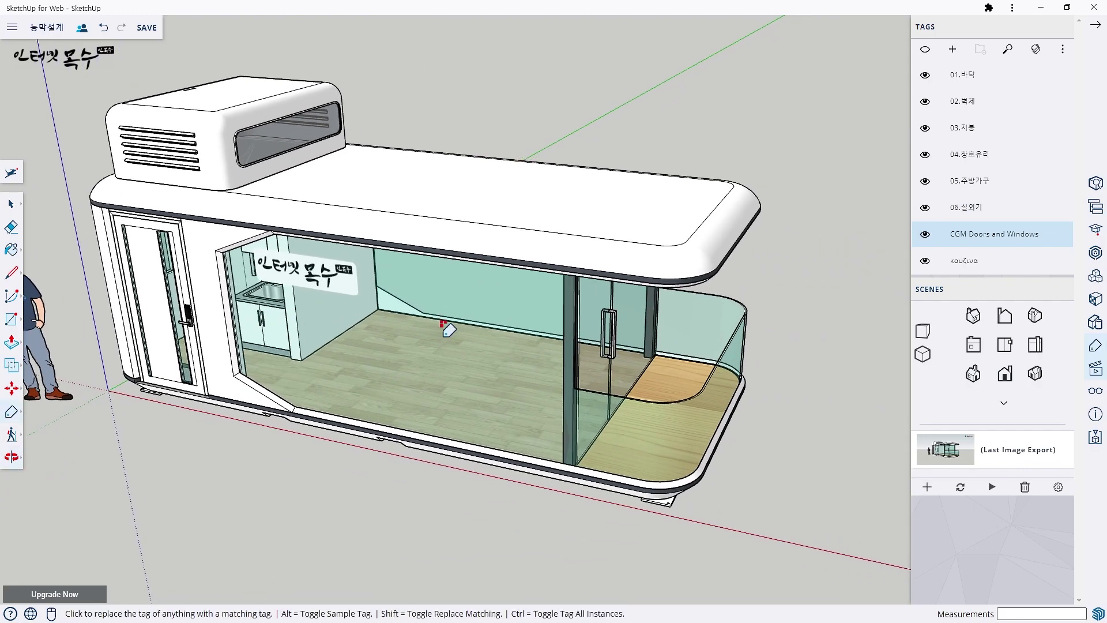
pyautogui.scroll(2, 445, 327)
pyautogui.scroll(3, 115, 231)
pyautogui.moveTo(131, 239)
pyautogui.mouseDown(button='middle')
pyautogui.moveTo(232, 224)
pyautogui.moveTo(315, 252)
pyautogui.moveTo(376, 204)
pyautogui.moveTo(309, 277)
pyautogui.mouseUp(button='middle')
pyautogui.scroll(2, 288, 242)
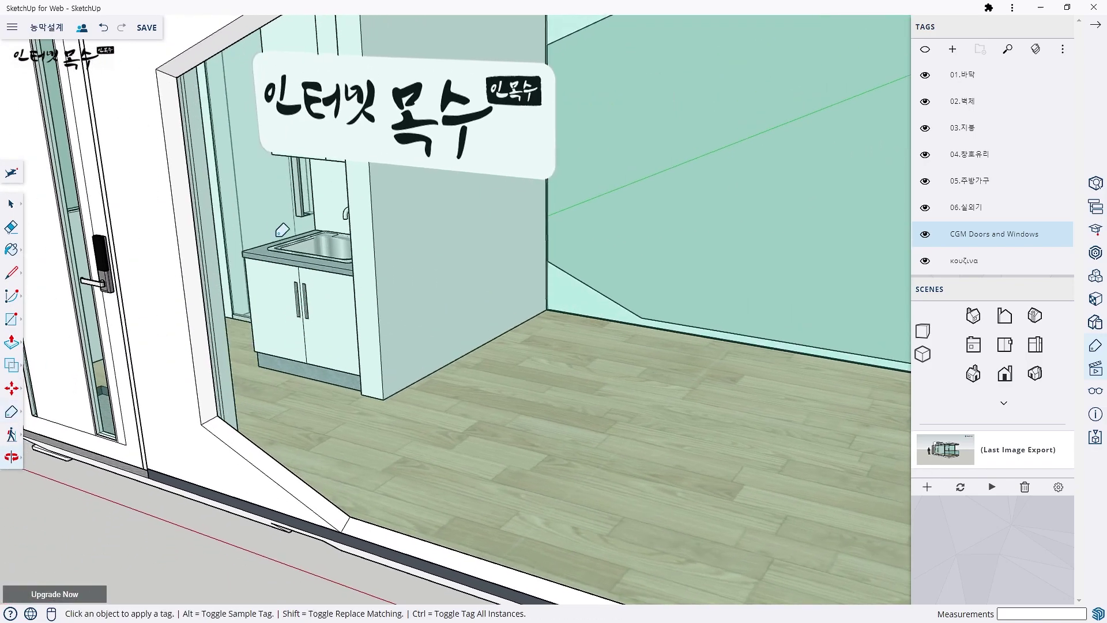
pyautogui.scroll(2, 271, 213)
pyautogui.scroll(2, 259, 194)
pyautogui.moveTo(259, 194); pyautogui.dragTo(276, 271, button='middle')
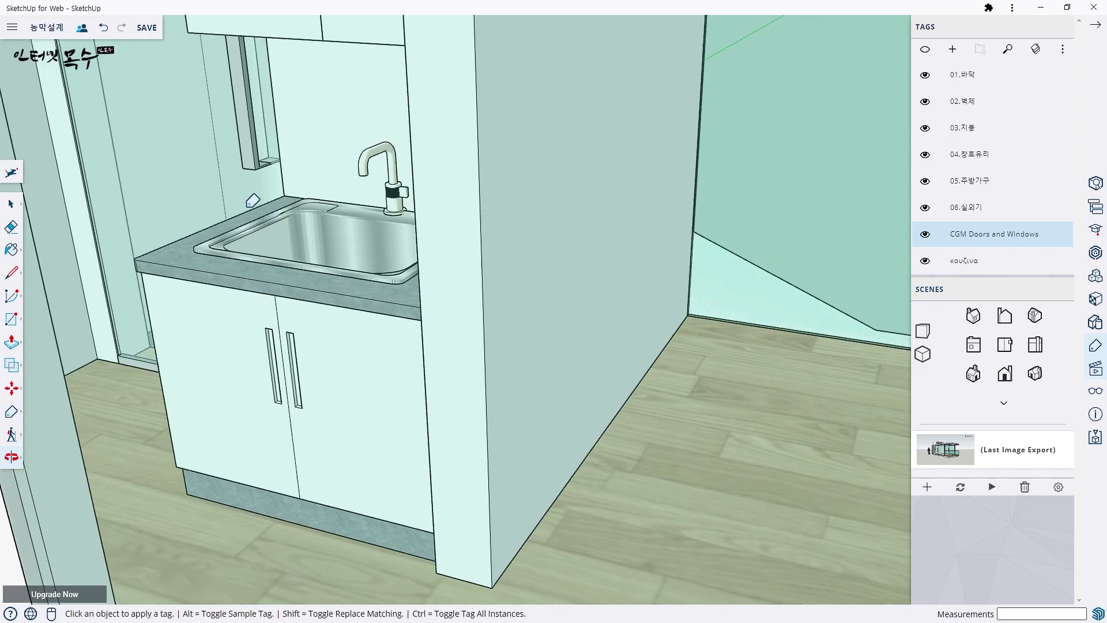
pyautogui.scroll(2, 248, 244)
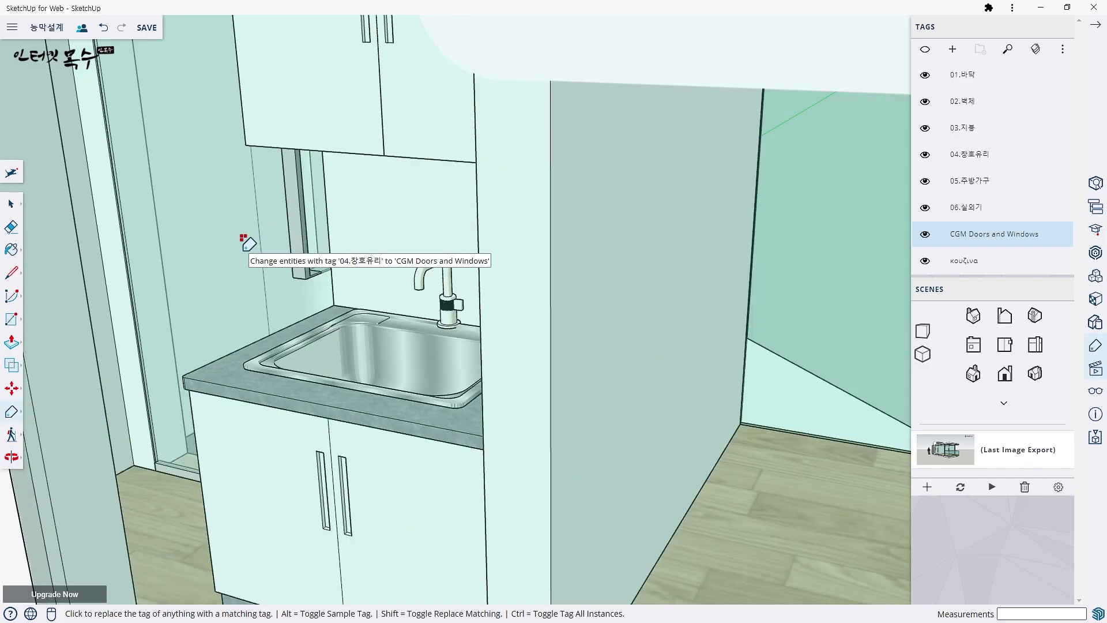
# - Zoom out to view the whole cabin, then switch to the saved front-elevation scene
pyautogui.scroll(-2, 254, 243)
pyautogui.scroll(-3, 259, 247)
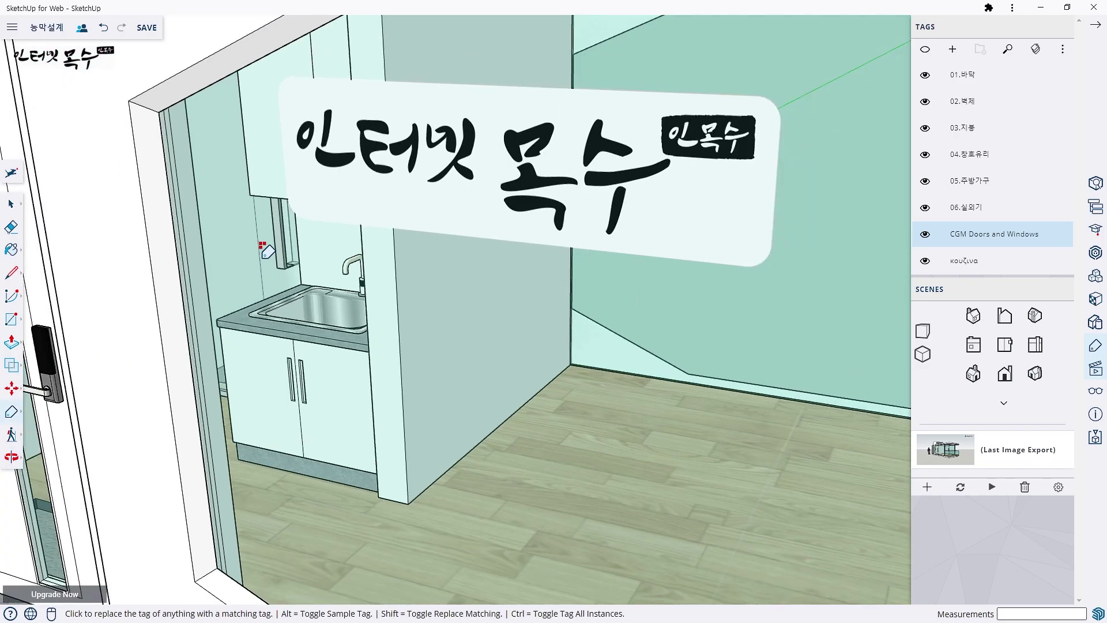
pyautogui.scroll(-3, 271, 250)
pyautogui.scroll(-3, 285, 258)
pyautogui.moveTo(482, 321); pyautogui.dragTo(395, 314, button='middle')
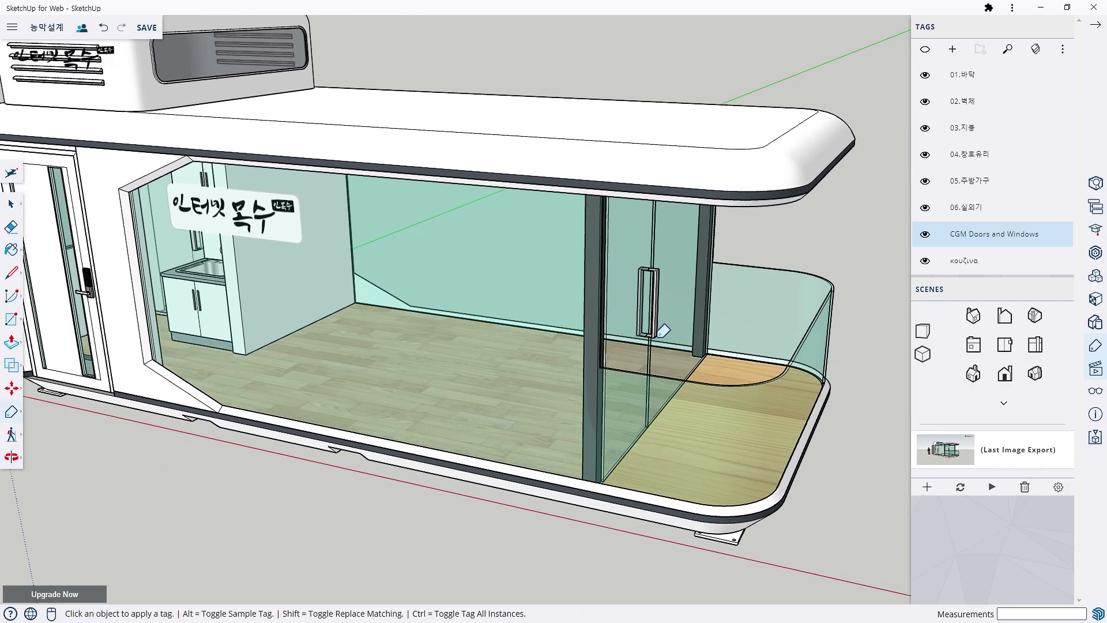
pyautogui.scroll(-3, 433, 348)
pyautogui.moveTo(432, 348)
pyautogui.mouseDown(button='middle')
pyautogui.moveTo(413, 358)
pyautogui.moveTo(421, 351)
pyautogui.mouseUp(button='middle')
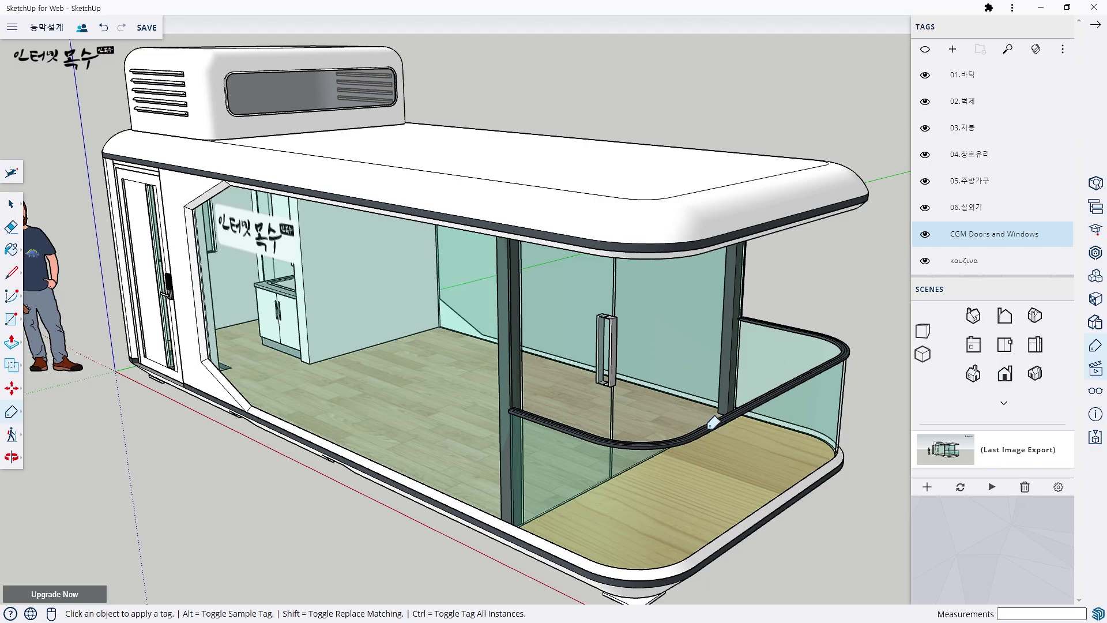
pyautogui.click(1005, 373)
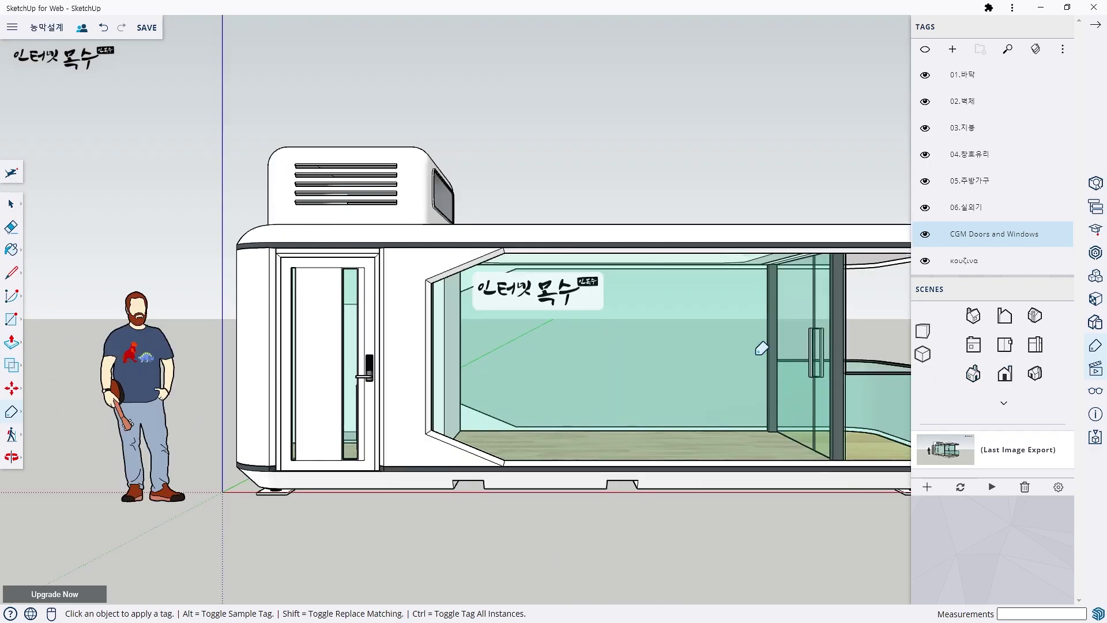
# - Save the model with Ctrl+S and toggle the tags and scenes side panel closed and open
pyautogui.click(1093, 254)
pyautogui.hotkey('ctrl', 's')
pyautogui.click(1098, 29)
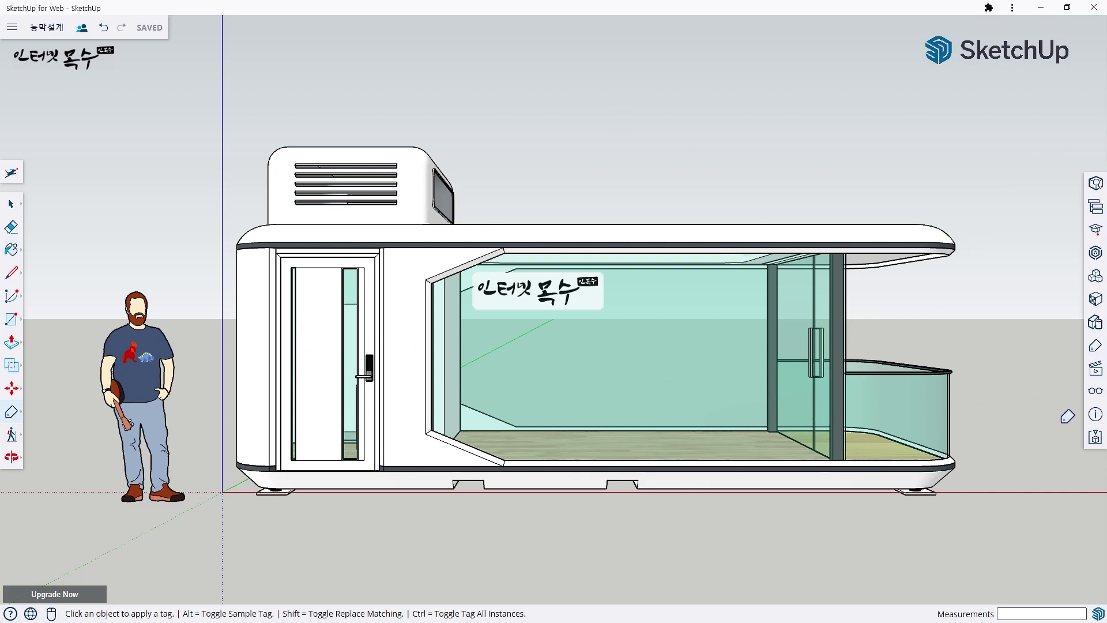
pyautogui.click(1095, 370)
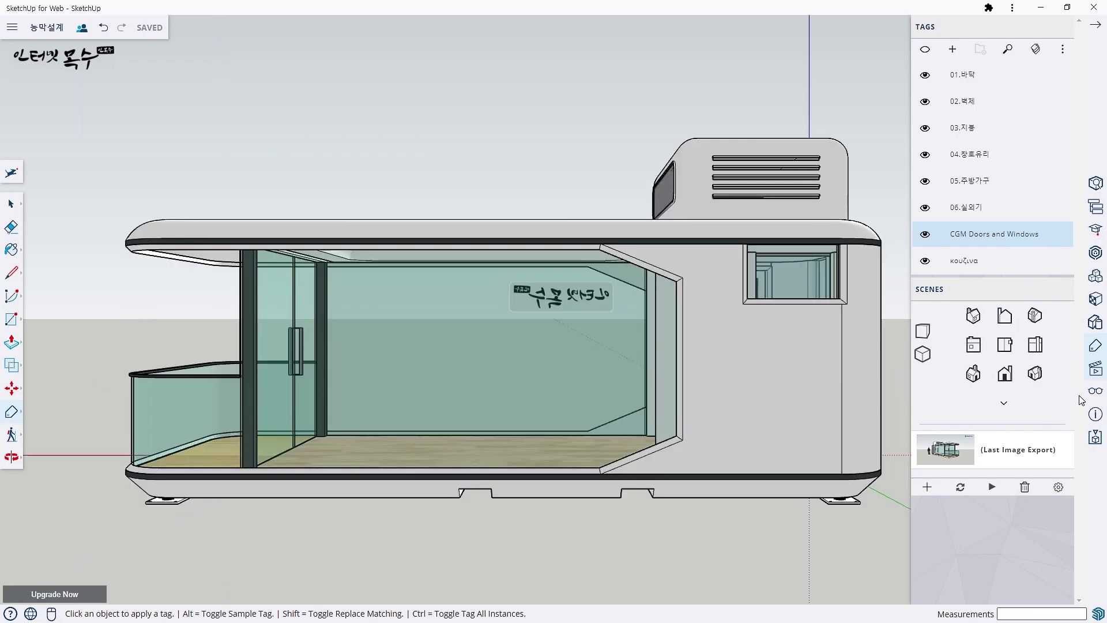
pyautogui.click(1095, 24)
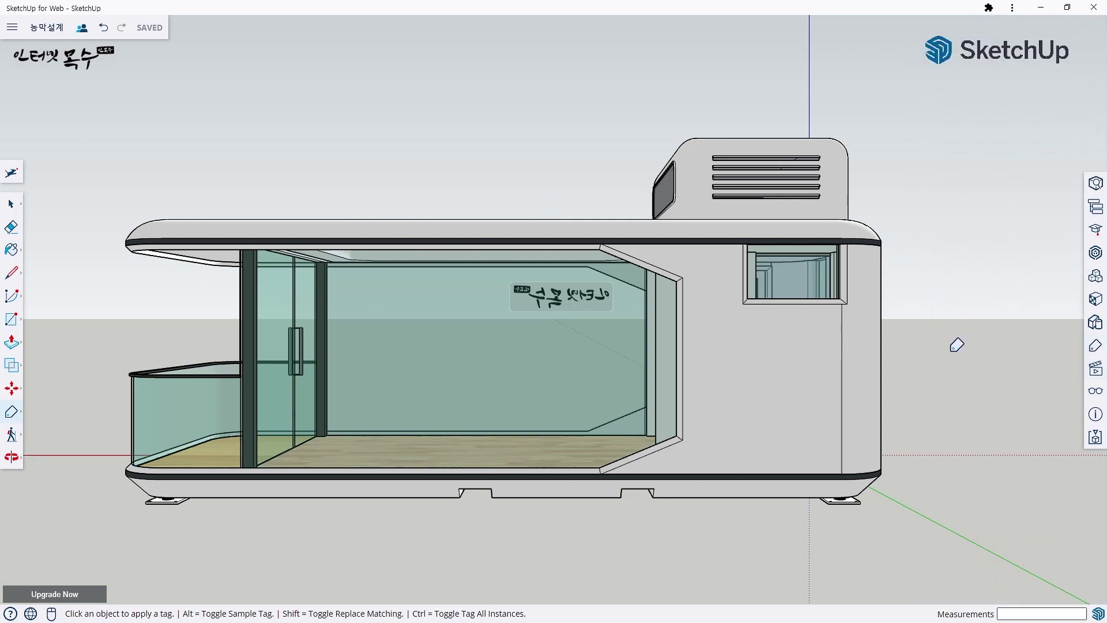
pyautogui.click(1095, 372)
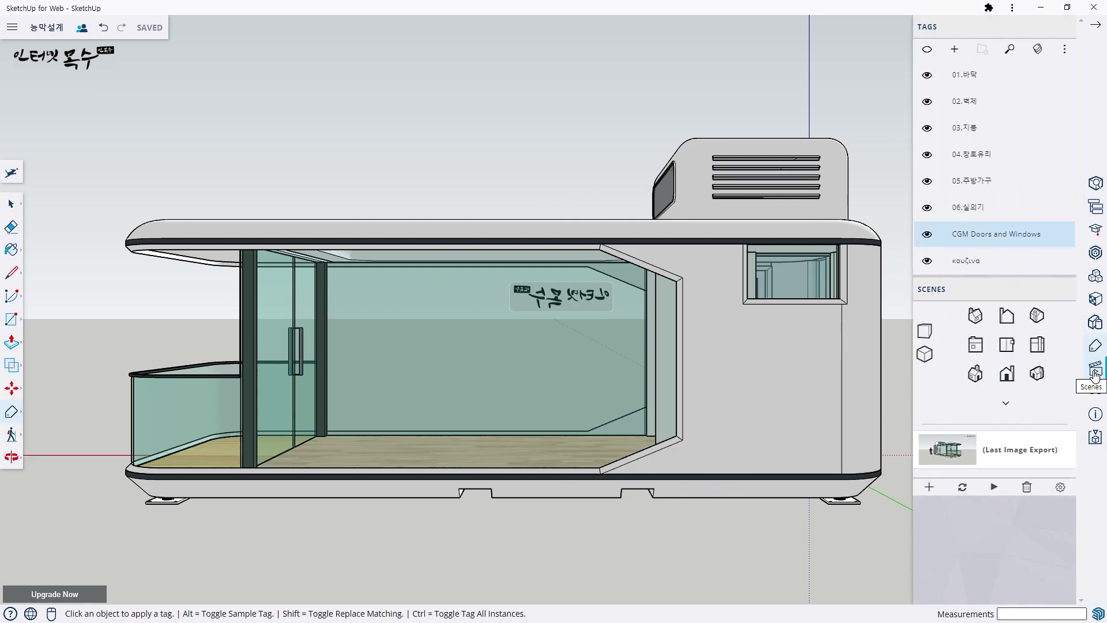
# - View the ladder end, glass balcony end and top plan scenes, then orbit to an elevated three-quarter view
pyautogui.click(973, 346)
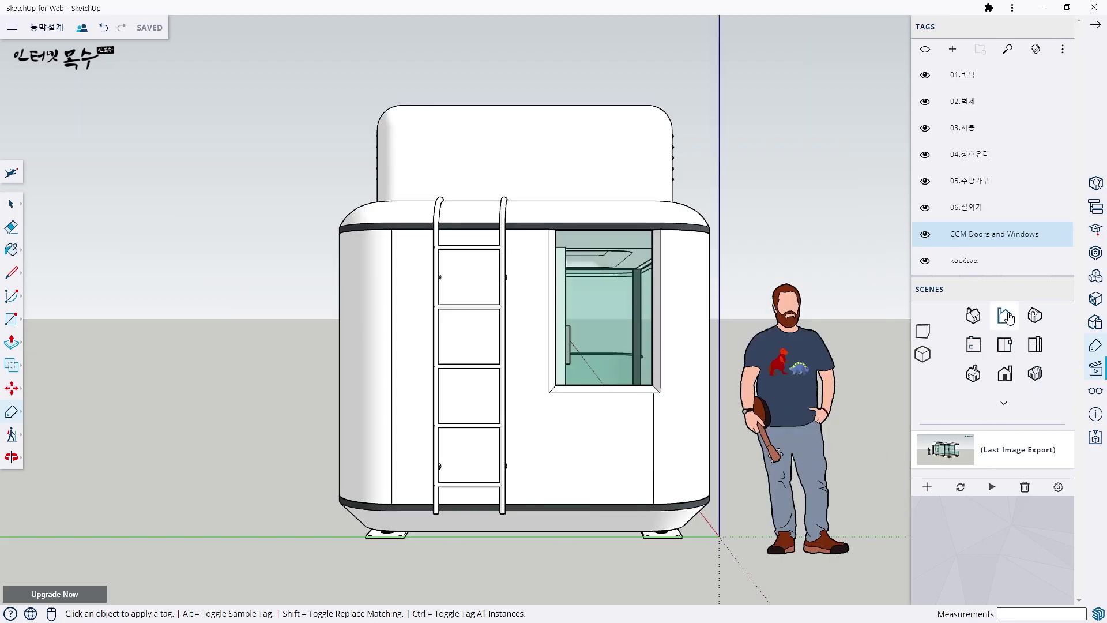
pyautogui.click(1037, 351)
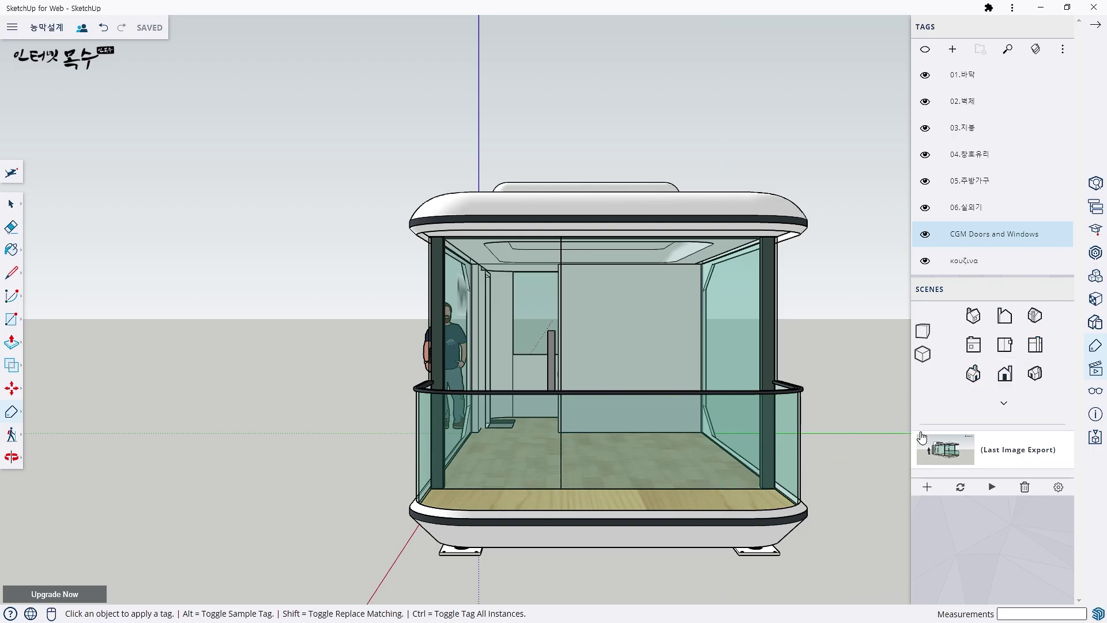
pyautogui.click(1005, 345)
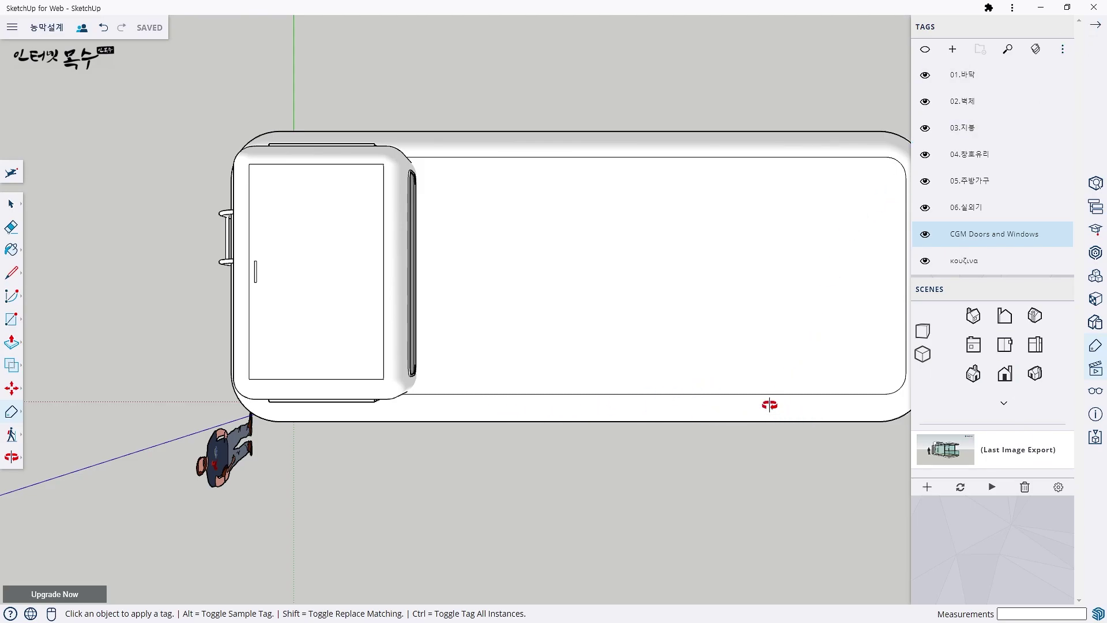
pyautogui.moveTo(769, 405); pyautogui.dragTo(455, 227, button='middle')
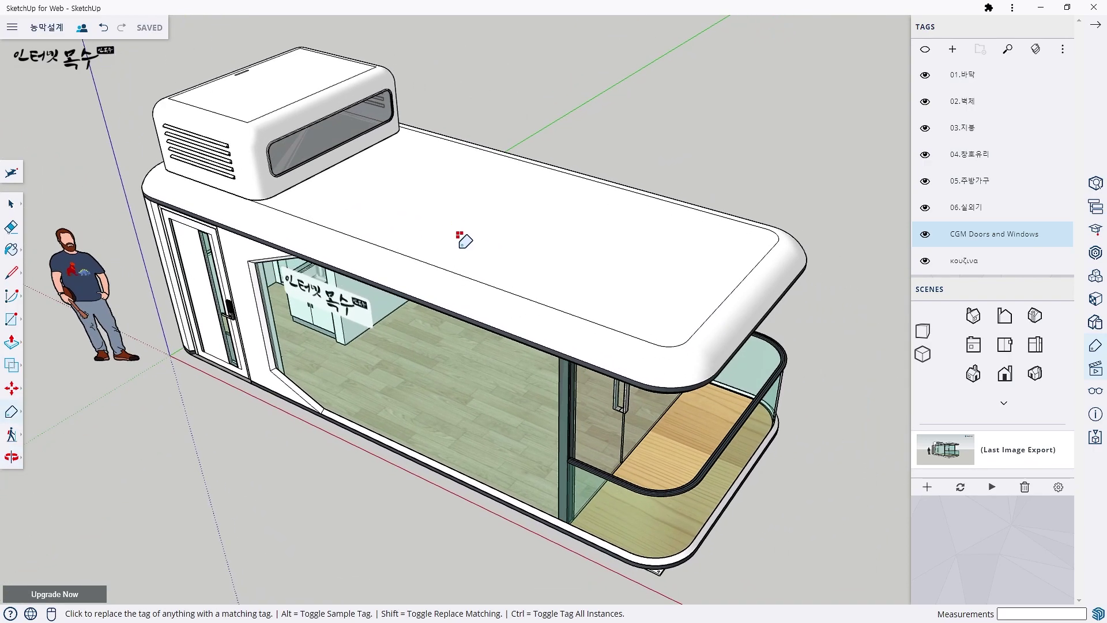
# - Orbit and zoom to a close-up of the pod's glass front and wood-floored interior
pyautogui.moveTo(535, 424)
pyautogui.mouseDown(button='middle')
pyautogui.moveTo(603, 342)
pyautogui.moveTo(597, 330)
pyautogui.mouseUp(button='middle')
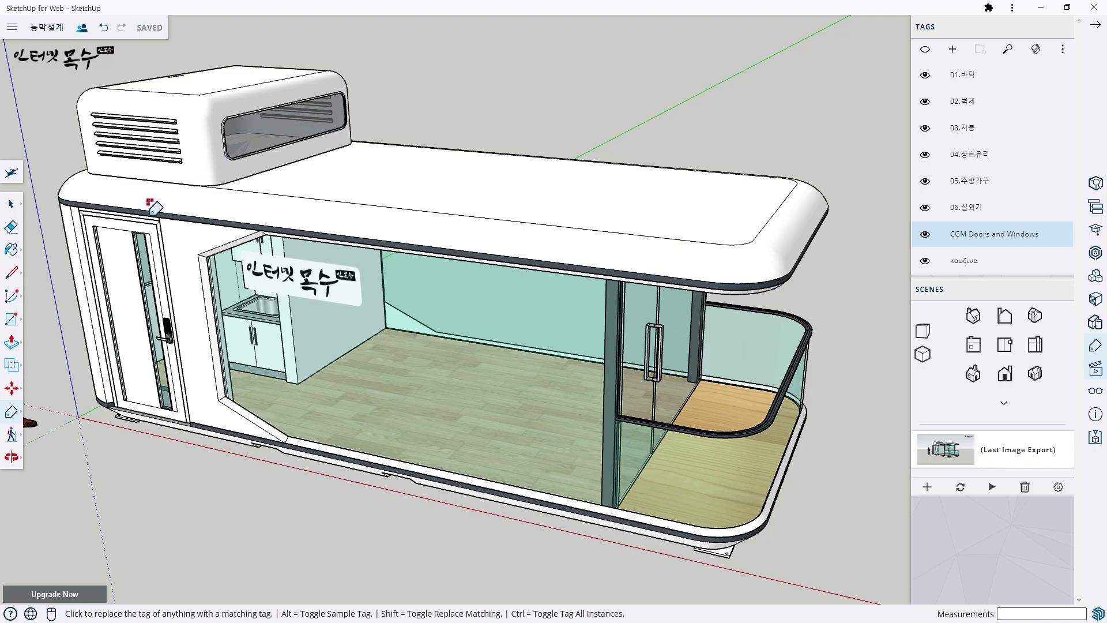
pyautogui.click(196, 349)
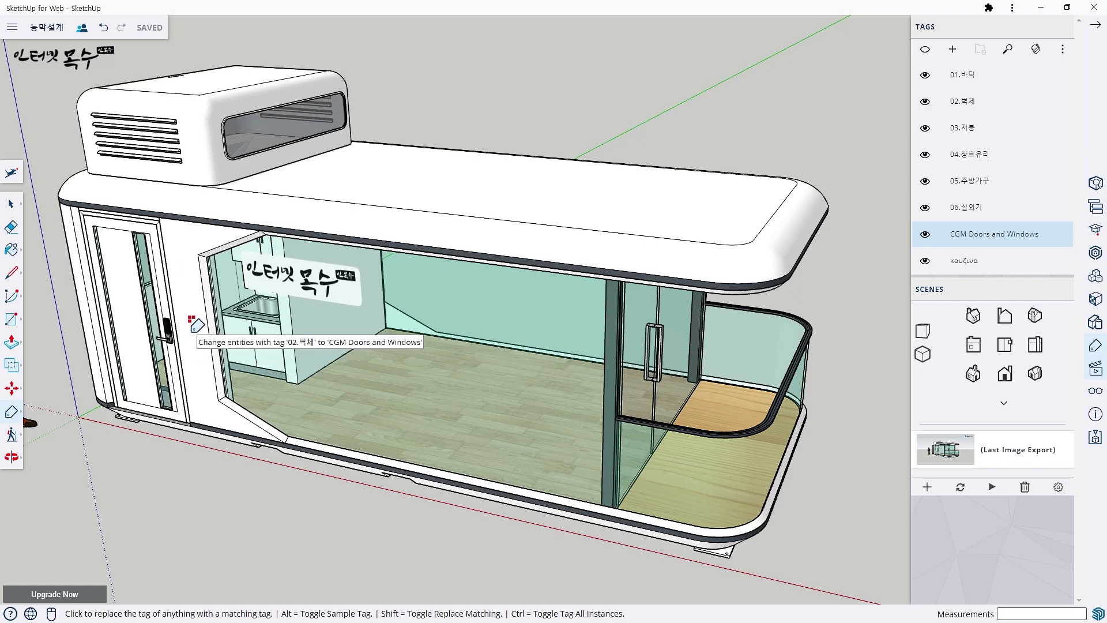
pyautogui.moveTo(390, 446)
pyautogui.mouseDown(button='middle')
pyautogui.moveTo(366, 464)
pyautogui.moveTo(409, 398)
pyautogui.moveTo(388, 424)
pyautogui.mouseUp(button='middle')
pyautogui.scroll(5, 410, 397)
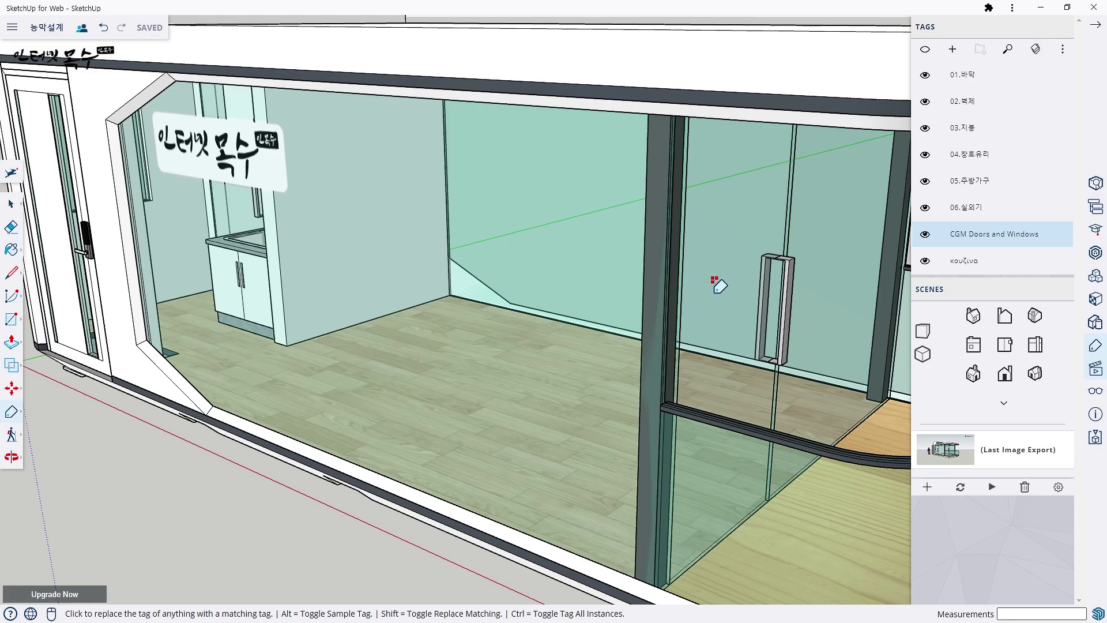
pyautogui.click(1094, 25)
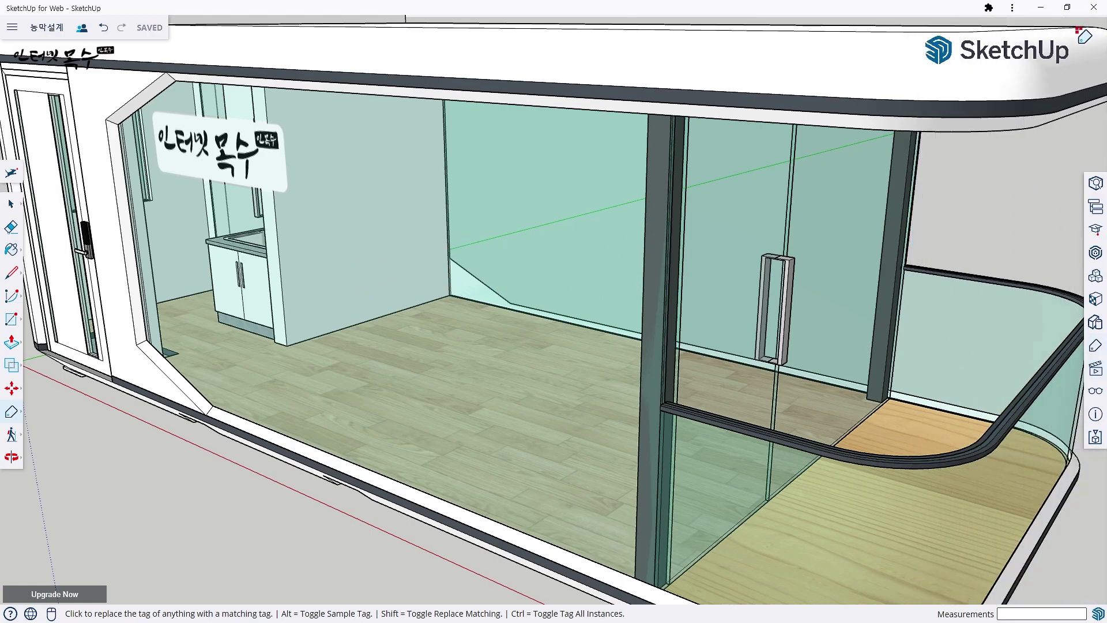
pyautogui.scroll(-3, 703, 213)
pyautogui.moveTo(704, 217)
pyautogui.mouseDown(button='middle')
pyautogui.moveTo(655, 239)
pyautogui.moveTo(588, 315)
pyautogui.moveTo(495, 320)
pyautogui.mouseUp(button='middle')
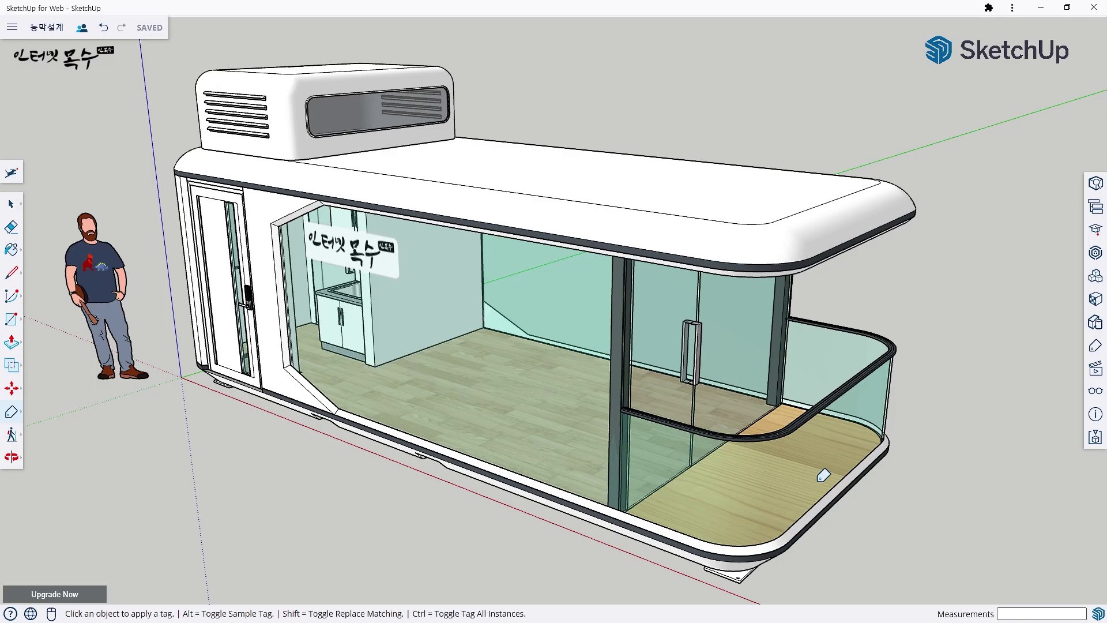
pyautogui.moveTo(869, 489)
pyautogui.mouseDown(button='middle')
pyautogui.moveTo(777, 367)
pyautogui.moveTo(809, 339)
pyautogui.mouseUp(button='middle')
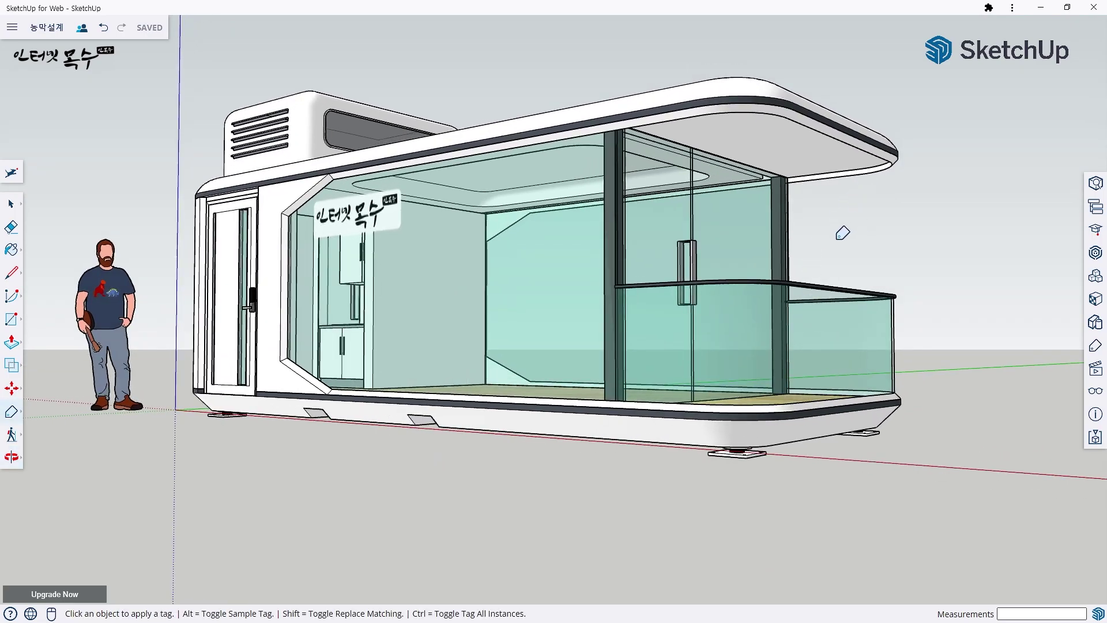
pyautogui.scroll(2, 842, 233)
pyautogui.moveTo(829, 236); pyautogui.dragTo(658, 219, button='middle')
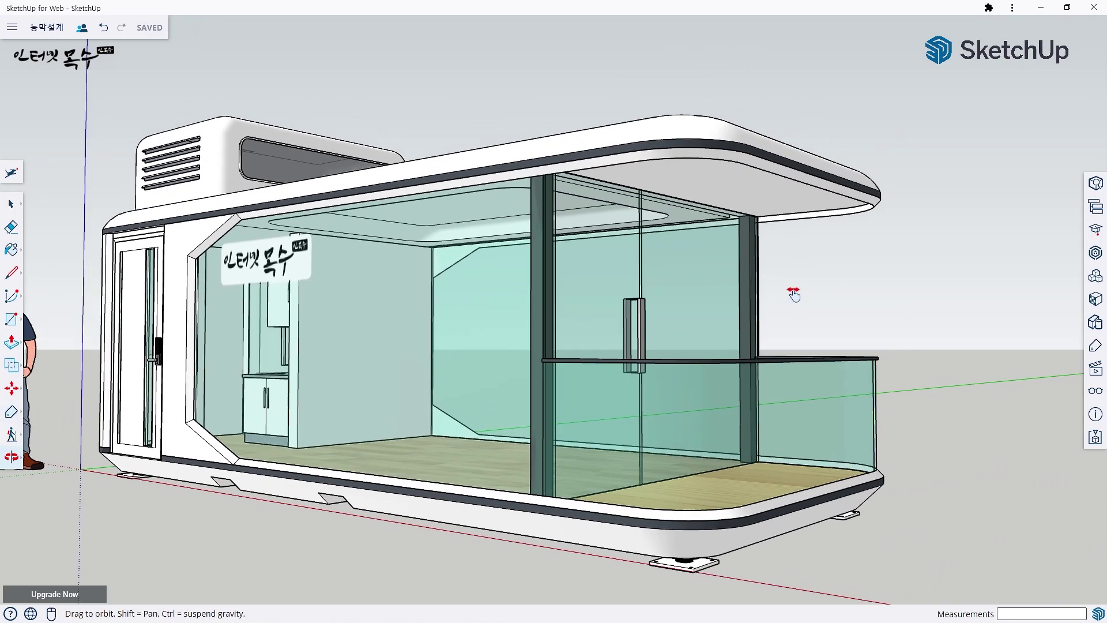